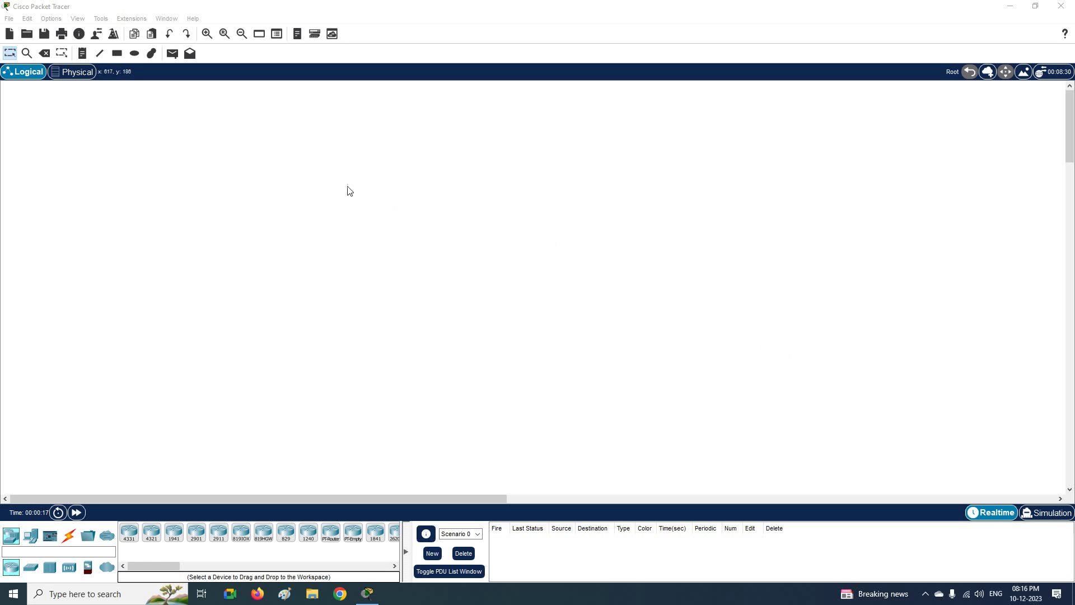
# Show the About dialog from the Help menu, displaying version 8.2.1.0118.
pyautogui.click(192, 18)
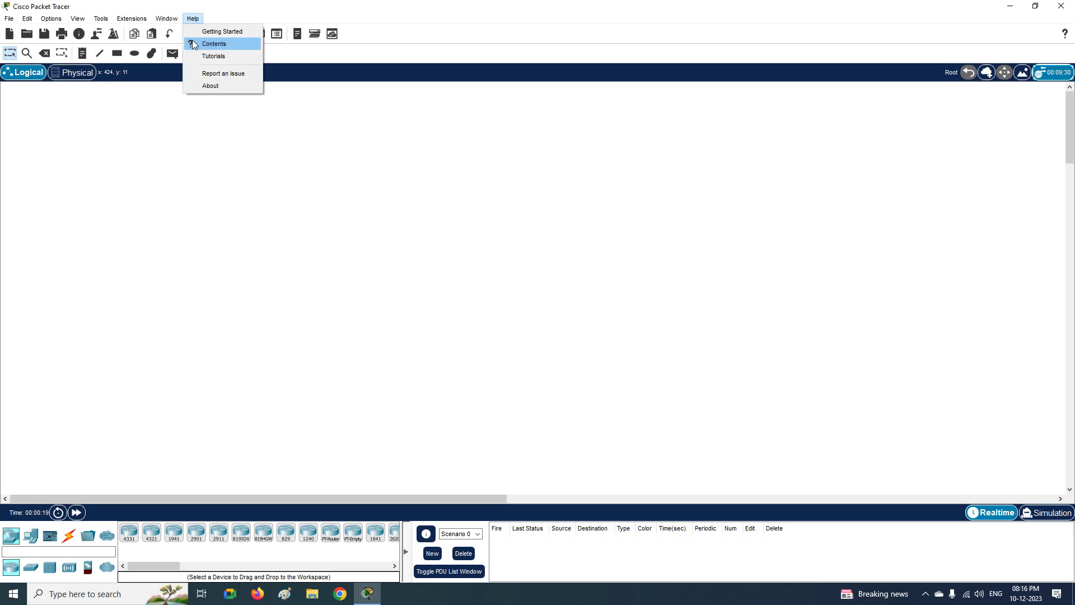
pyautogui.click(209, 85)
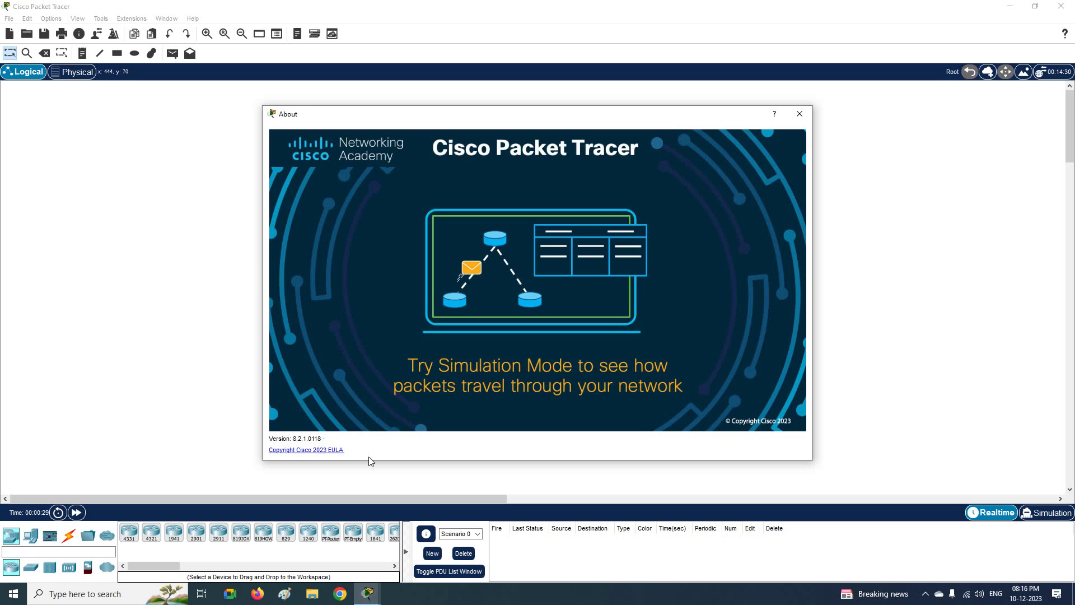
# Check the taskbar clock, then close the About Cisco Packet Tracer dialog.
pyautogui.click(1018, 600)
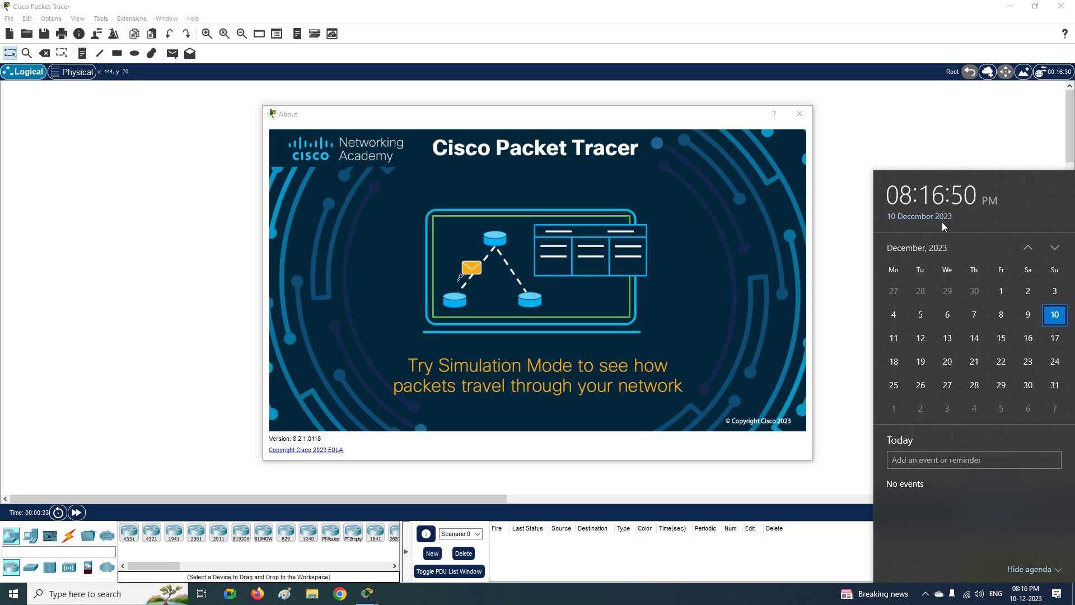
pyautogui.click(789, 241)
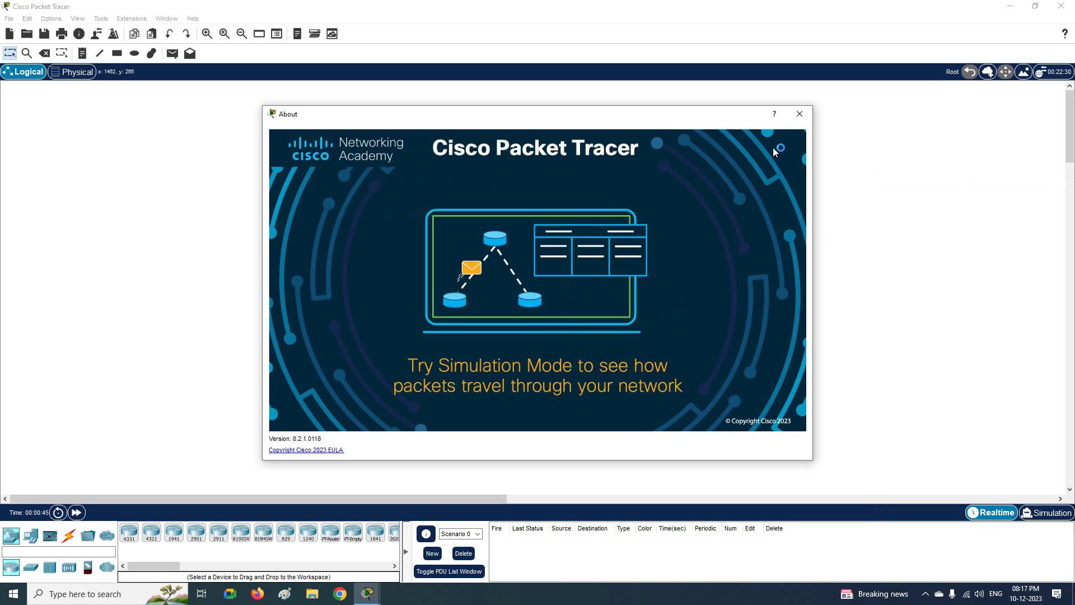
pyautogui.click(800, 114)
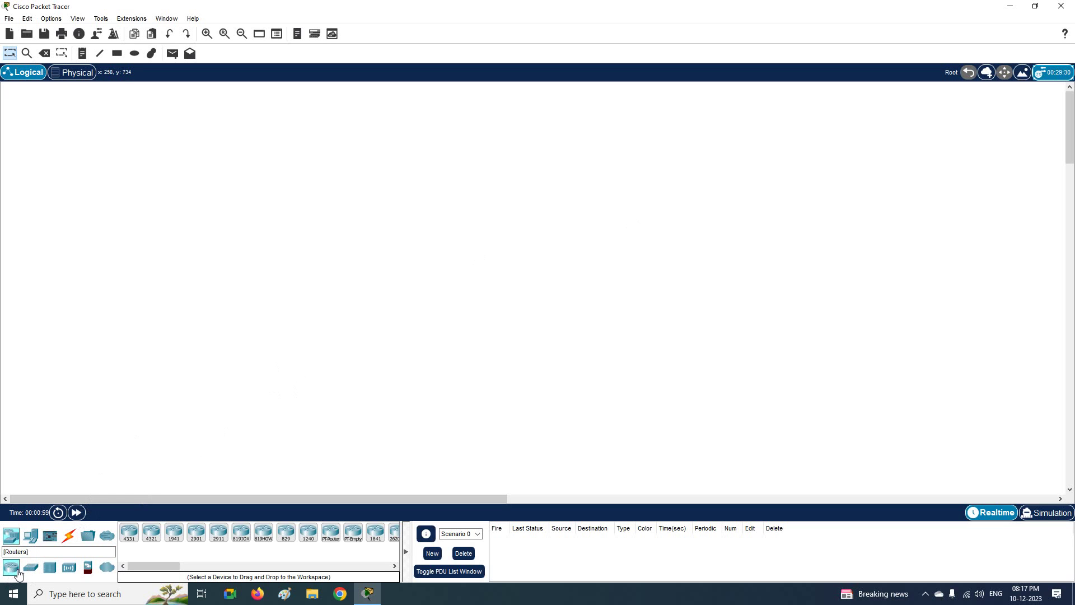
# Place a 2811 router and a 2960 switch on the workspace.
pyautogui.moveTo(136, 566); pyautogui.dragTo(181, 568)
pyautogui.moveTo(204, 532); pyautogui.dragTo(314, 239)
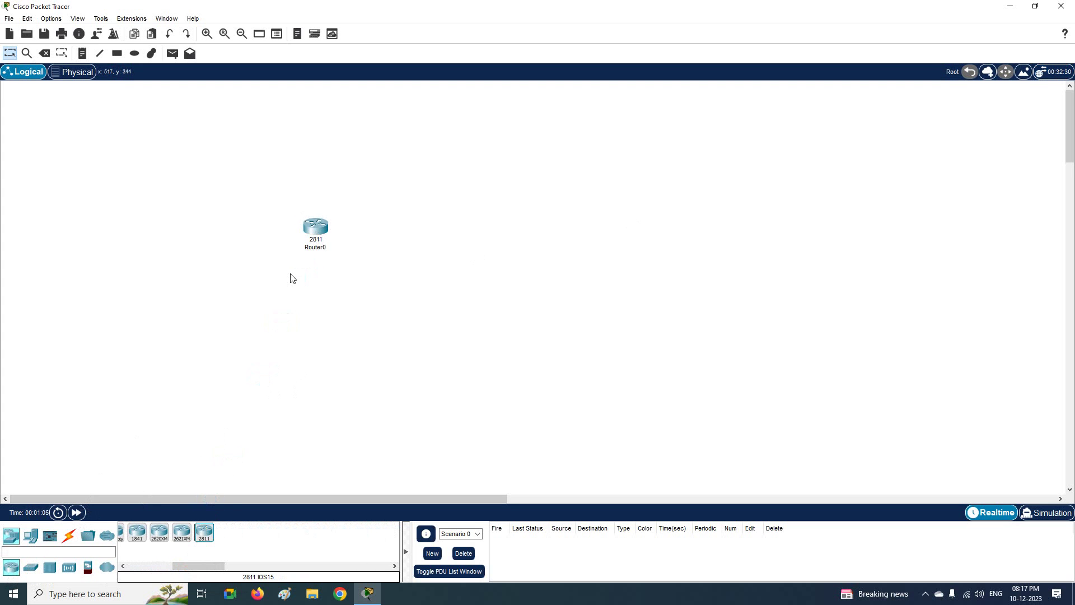
pyautogui.click(31, 568)
pyautogui.moveTo(130, 539); pyautogui.dragTo(518, 216)
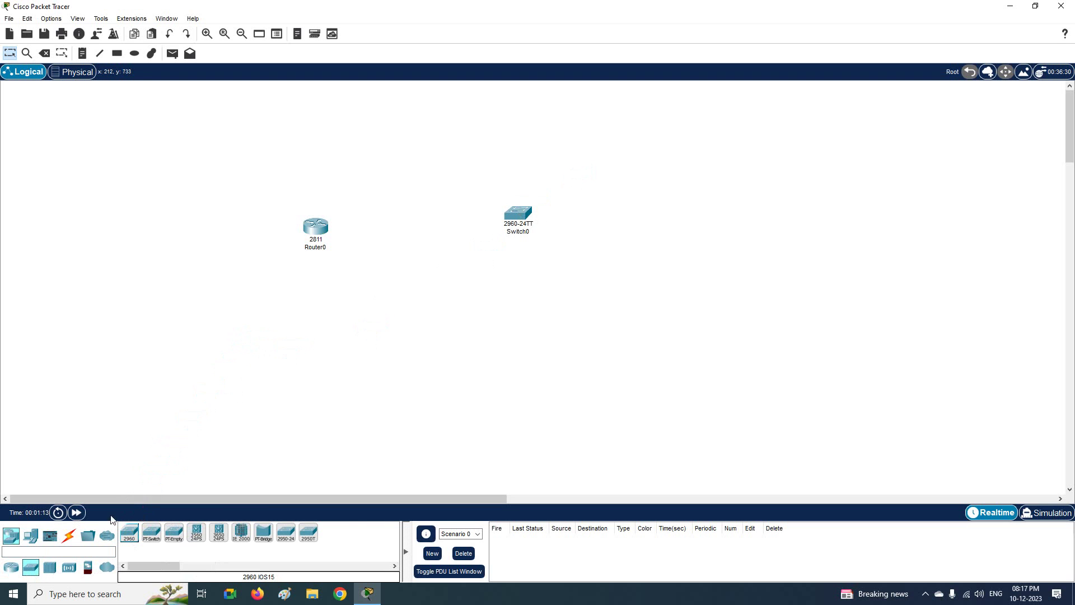
# Cable Router0 Fa0/0 to Switch0 Fa0/1 with an automatic cable and align the switch.
pyautogui.click(68, 536)
pyautogui.click(130, 534)
pyautogui.click(317, 228)
pyautogui.click(518, 217)
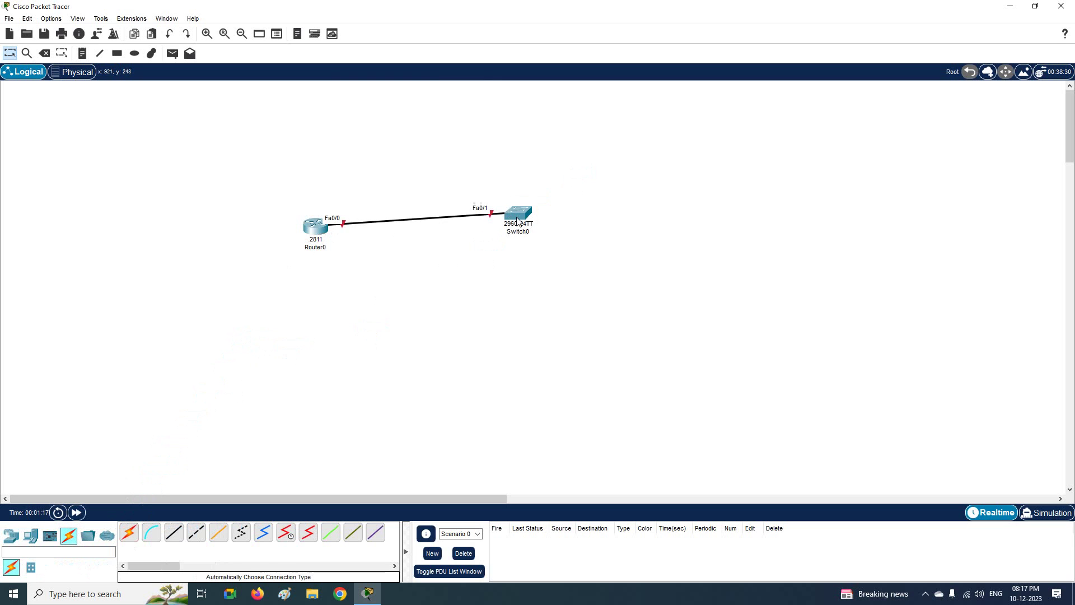
pyautogui.moveTo(518, 221)
pyautogui.mouseDown()
pyautogui.moveTo(516, 238)
pyautogui.moveTo(517, 227)
pyautogui.mouseUp()
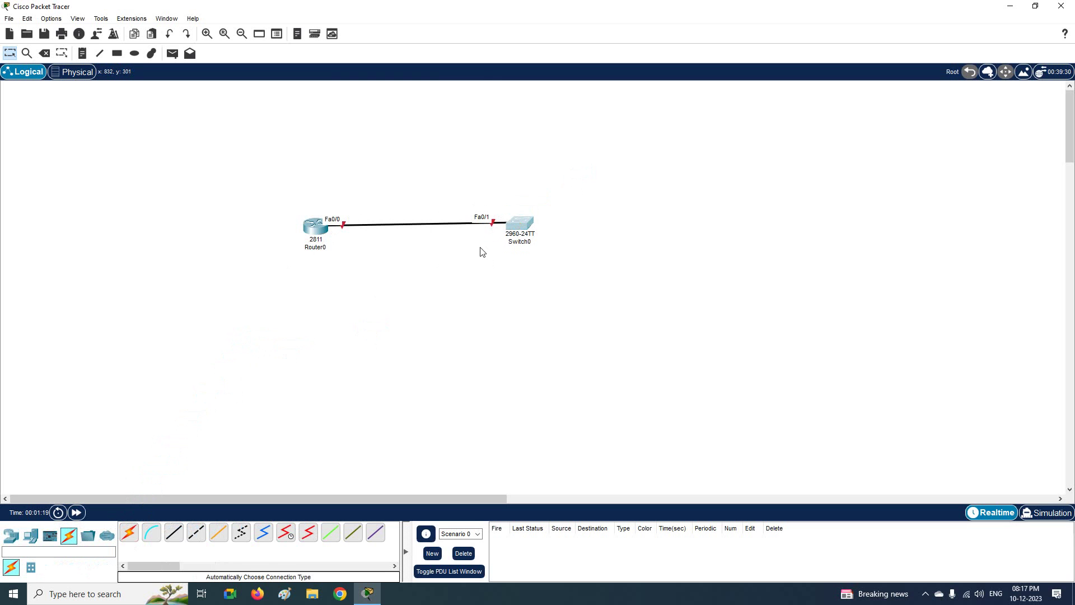
# Change the device labels from Router0 and Switch0 to R1 and SW1.
pyautogui.click(316, 247)
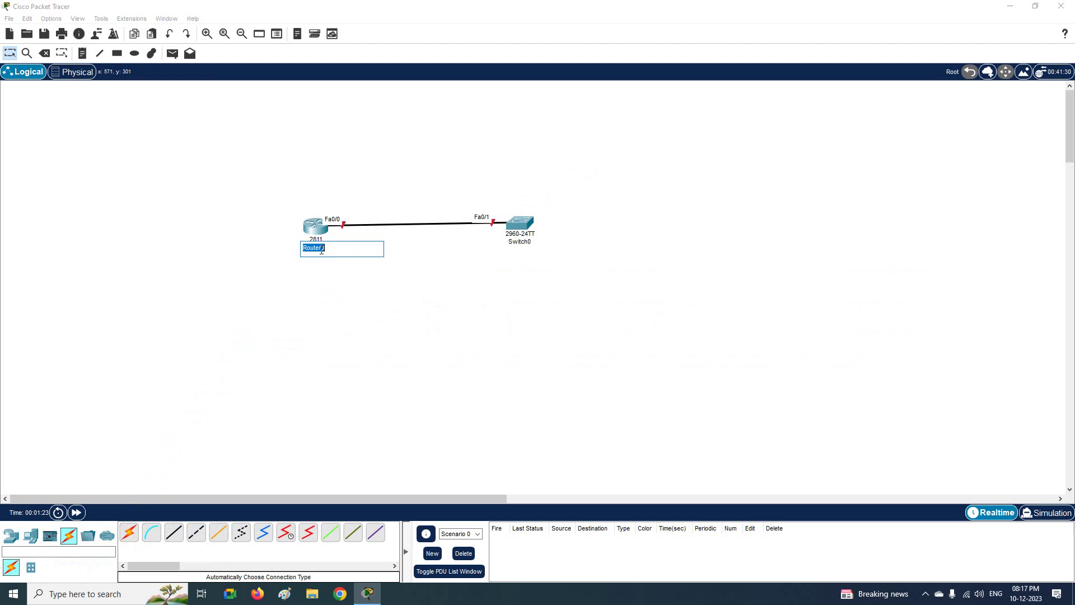
pyautogui.write('R1')
pyautogui.press('Return')
pyautogui.click(526, 242)
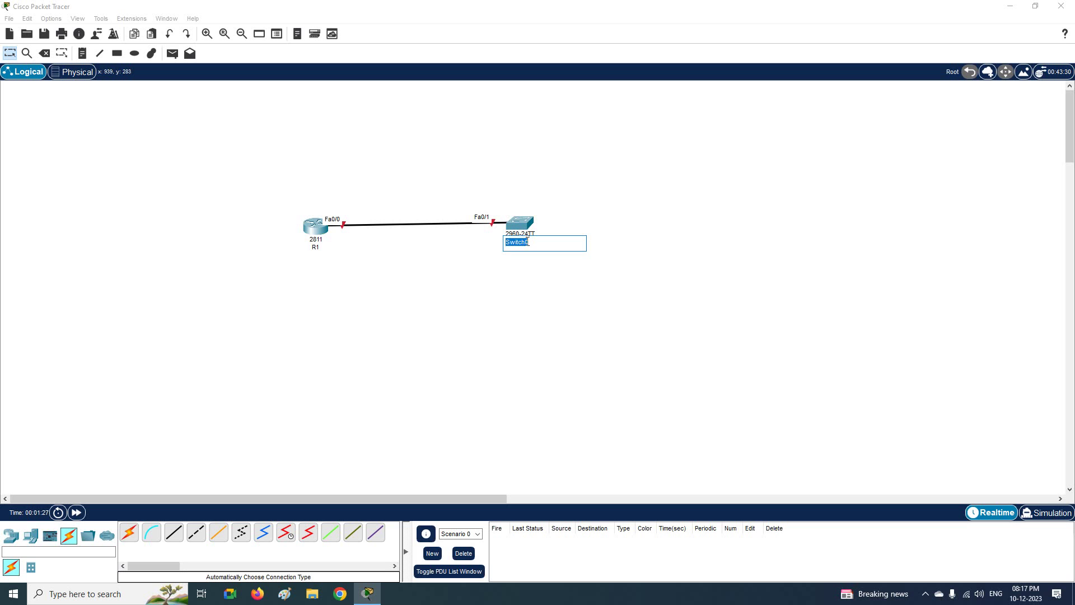
pyautogui.write('SW1')
pyautogui.press('Return')
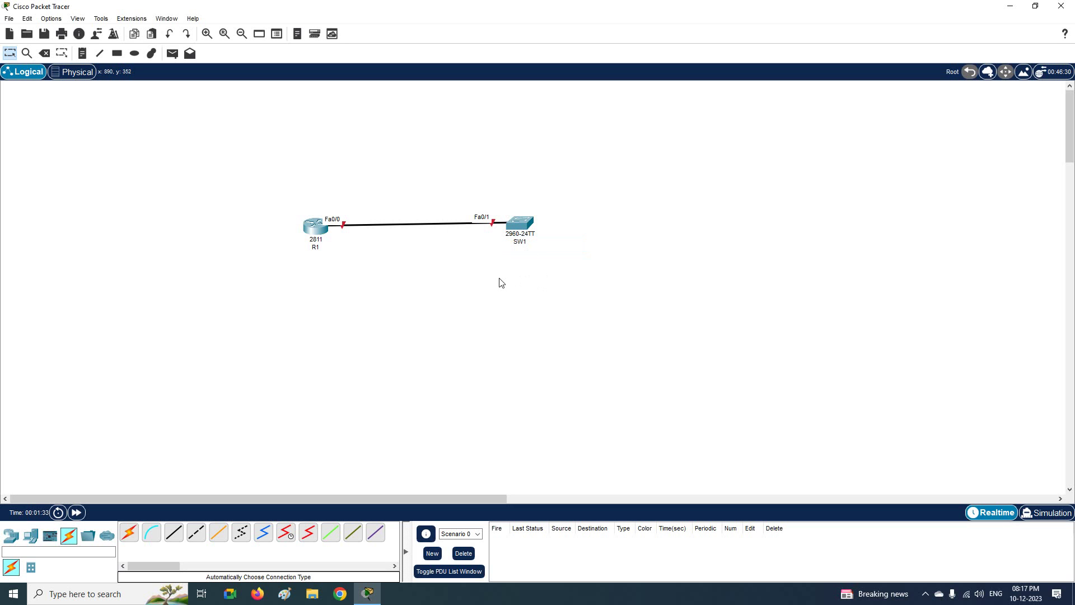
# Place two generic PCs, PC0 below the switch and PC1 to its right.
pyautogui.click(30, 536)
pyautogui.moveTo(128, 533); pyautogui.dragTo(424, 395)
pyautogui.moveTo(539, 307); pyautogui.dragTo(539, 308)
pyautogui.click(69, 536)
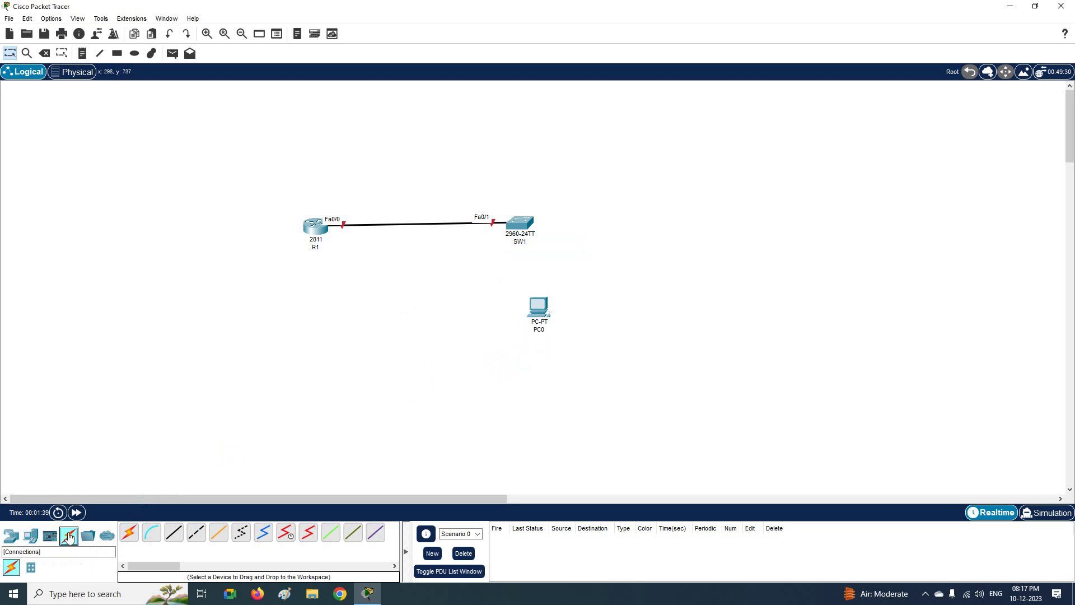
pyautogui.click(30, 536)
pyautogui.moveTo(128, 533); pyautogui.dragTo(378, 383)
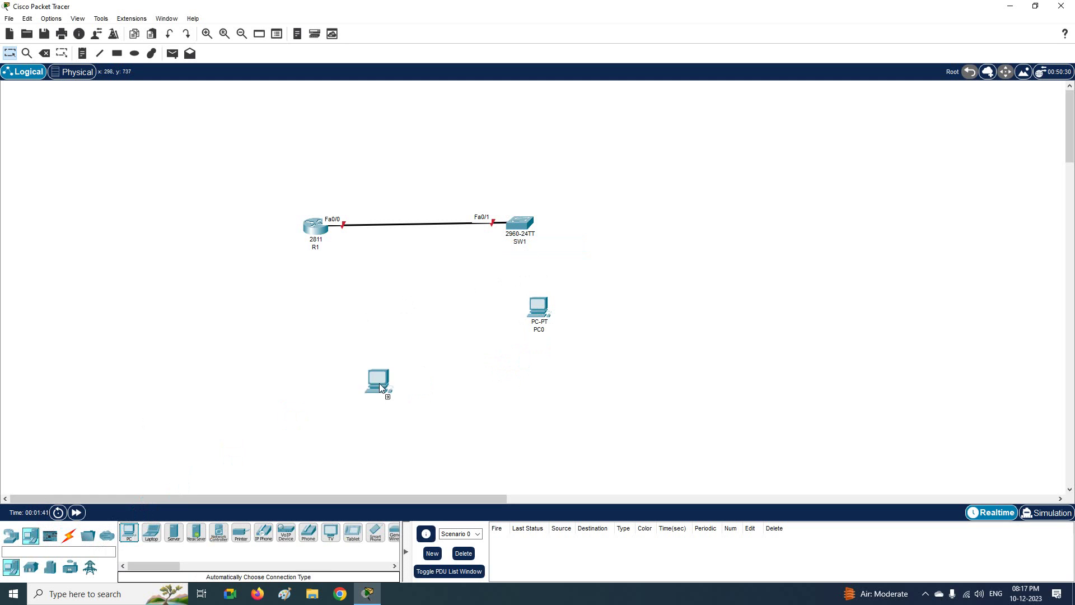
pyautogui.moveTo(653, 315); pyautogui.dragTo(653, 316)
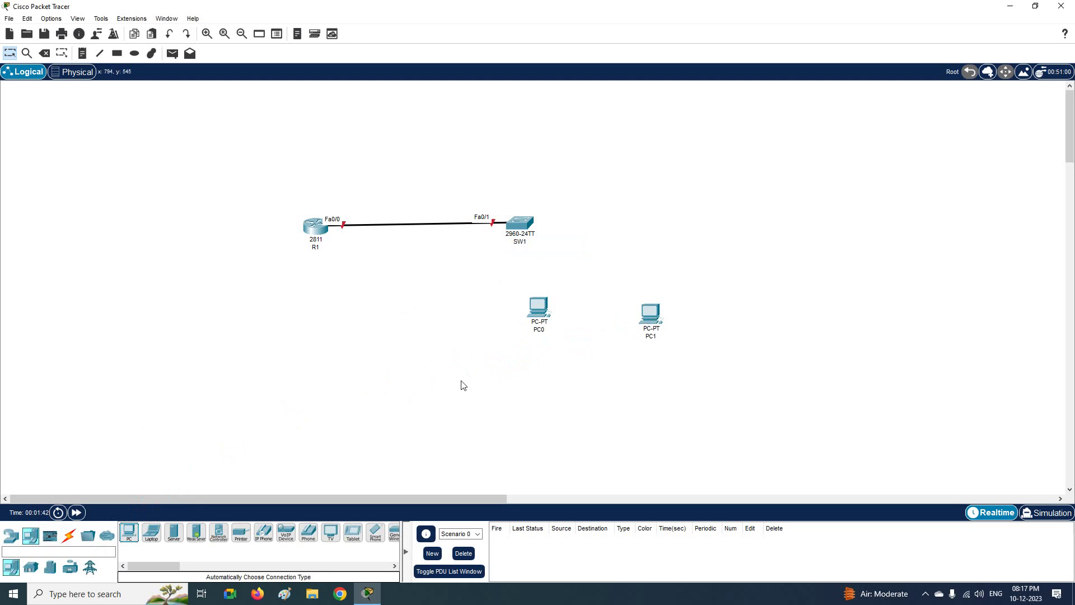
# Cable PC0 to SW1 Fa0/2 and PC1 to SW1 Fa0/3 with automatic cables.
pyautogui.click(69, 536)
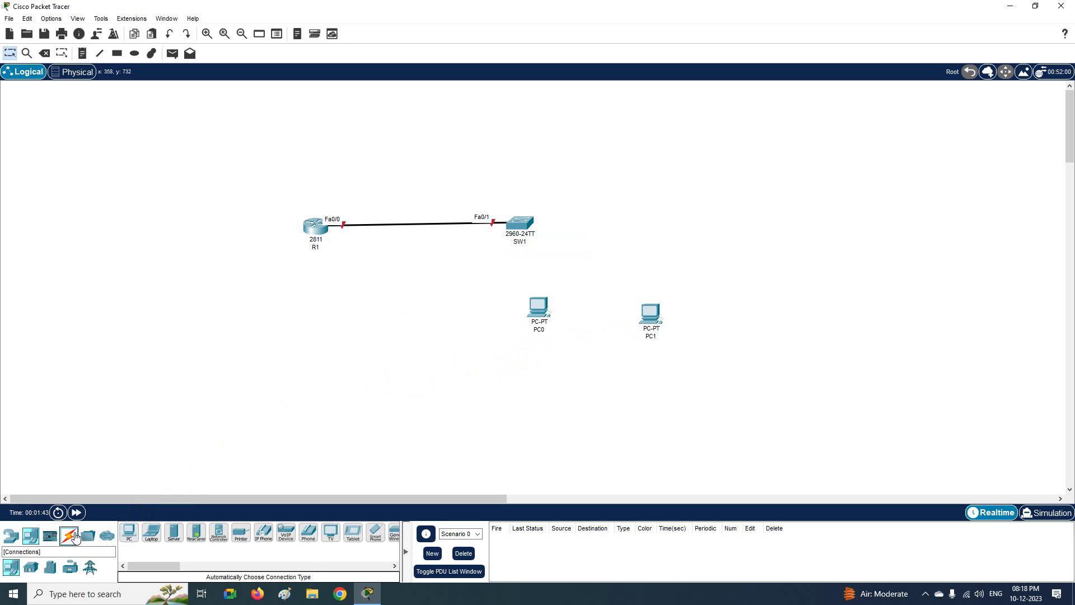
pyautogui.click(538, 307)
pyautogui.click(519, 223)
pyautogui.click(130, 532)
pyautogui.click(649, 313)
pyautogui.click(530, 232)
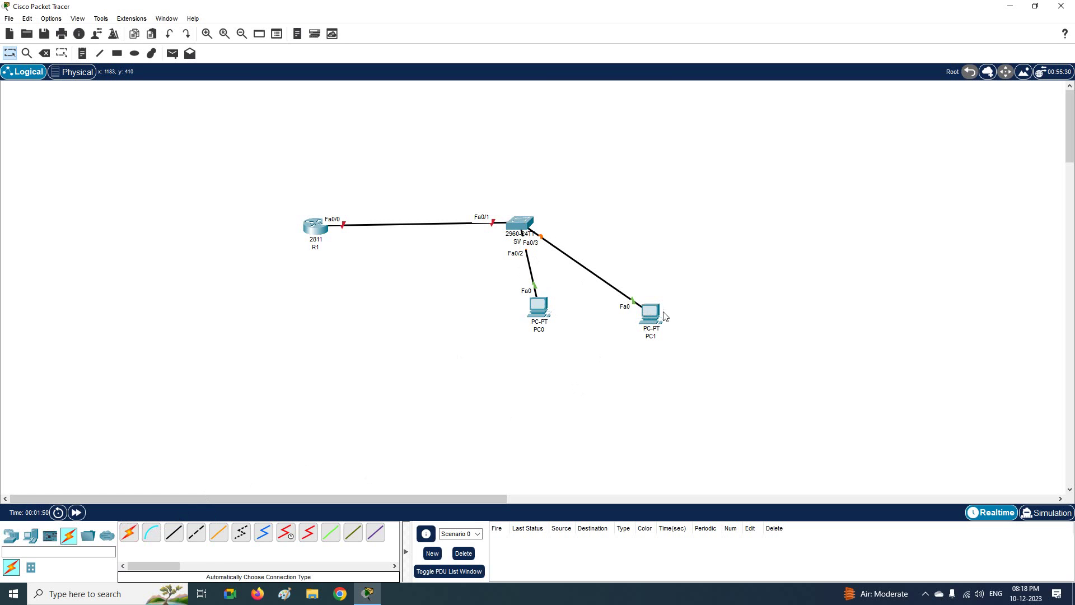
# Move PC1 up beside SW1 and PC0 lower right, then zoom in on the topology.
pyautogui.moveTo(660, 317); pyautogui.dragTo(670, 215)
pyautogui.moveTo(536, 315); pyautogui.dragTo(566, 333)
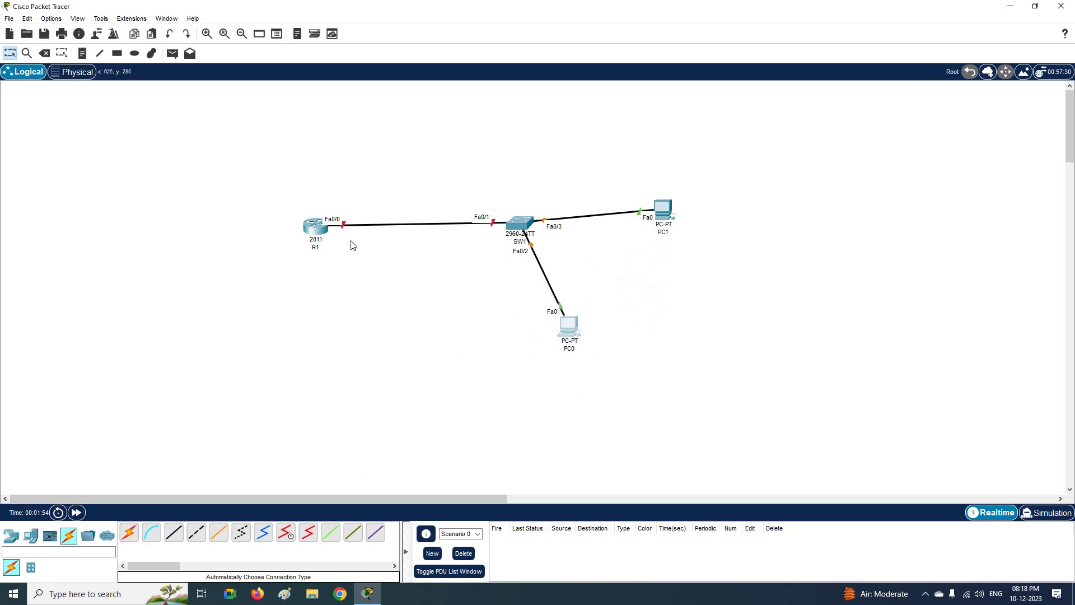
pyautogui.click(82, 53)
pyautogui.click(207, 34)
pyautogui.moveTo(335, 491); pyautogui.dragTo(434, 491)
# Add a 192.168.1.1 note beside R1.
pyautogui.scroll(-2, 409, 399)
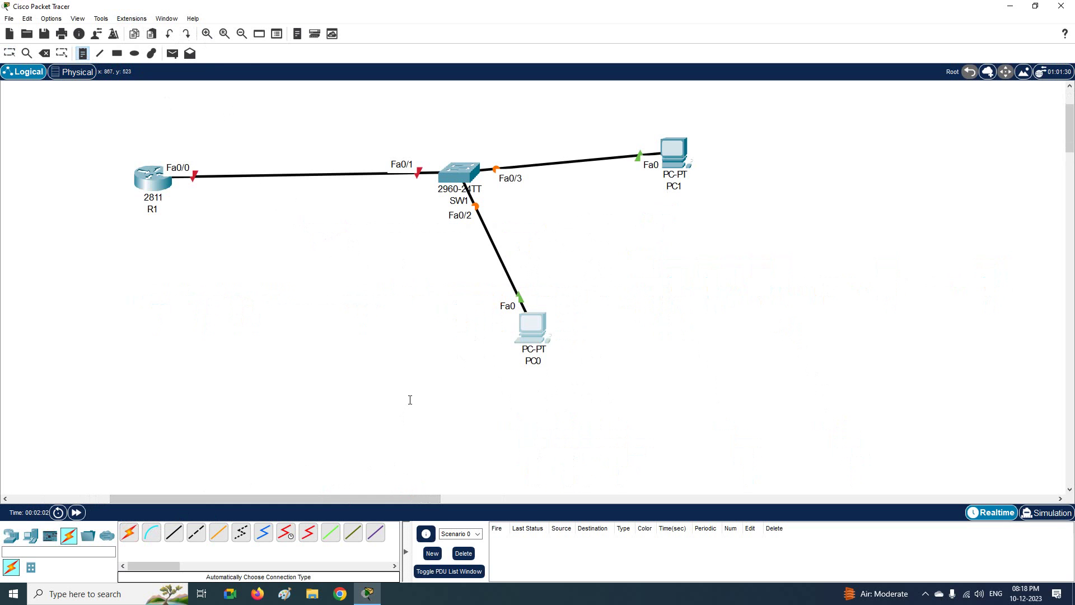
pyautogui.click(178, 192)
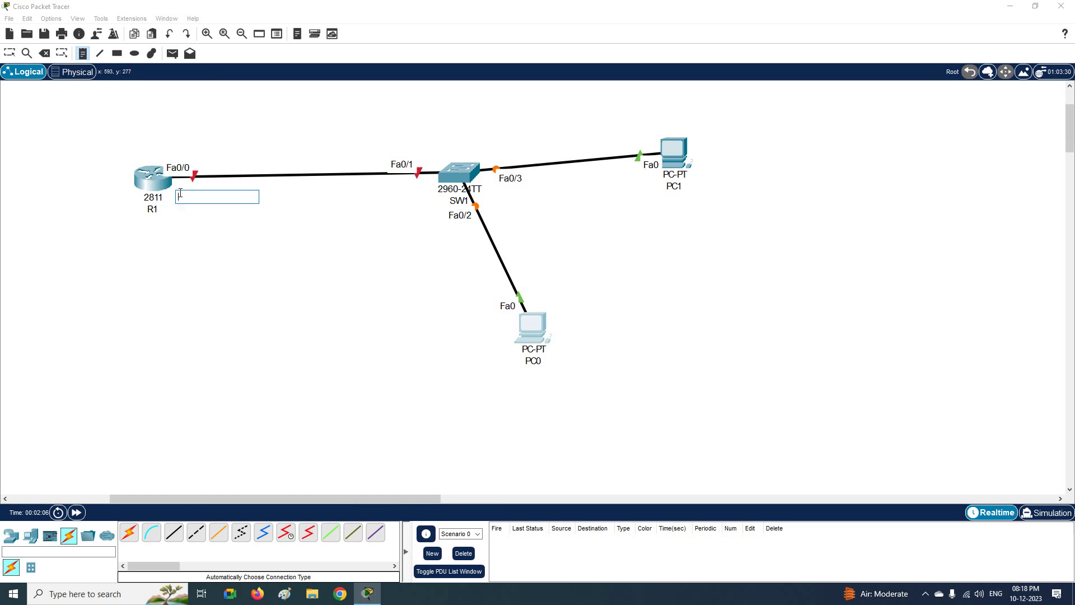
pyautogui.write('192.168.1.1')
pyautogui.click(204, 230)
pyautogui.click(9, 53)
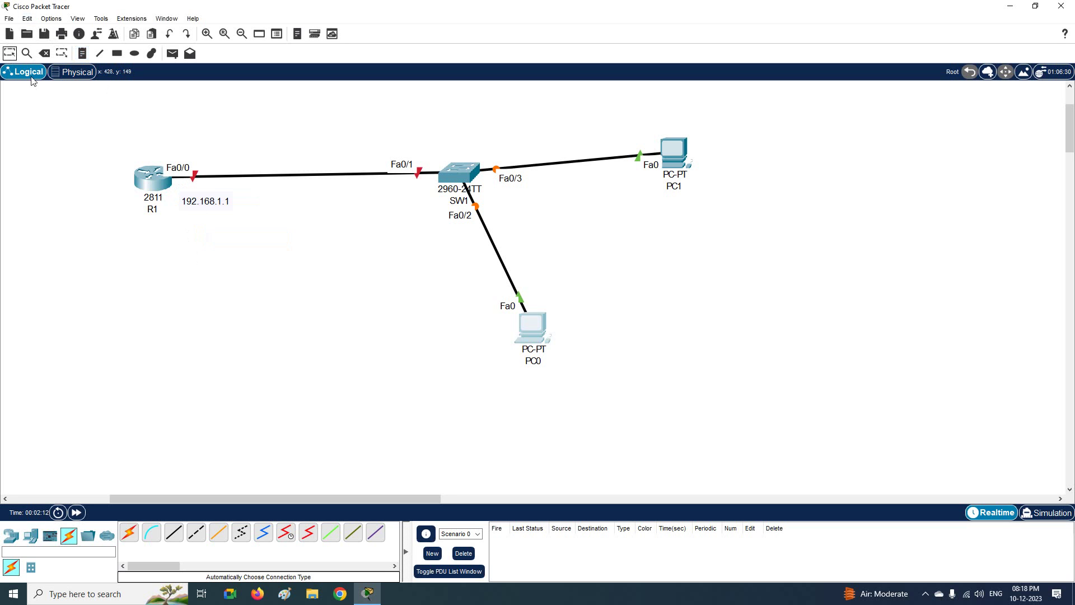
pyautogui.moveTo(198, 205); pyautogui.dragTo(192, 199)
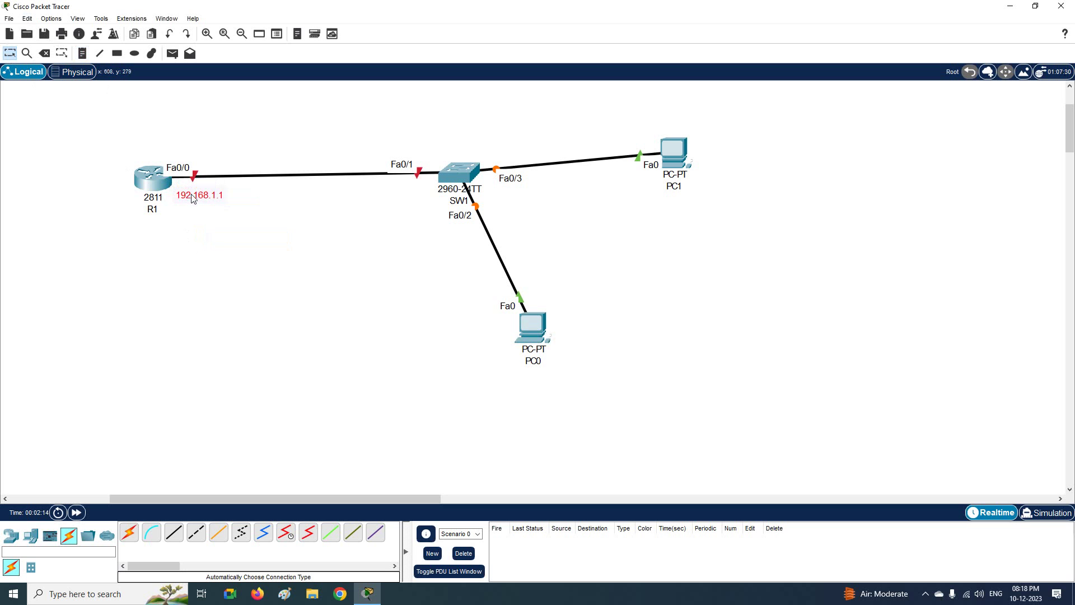
# Add a 192.168.1.2 note above SW1.
pyautogui.click(82, 53)
pyautogui.click(441, 140)
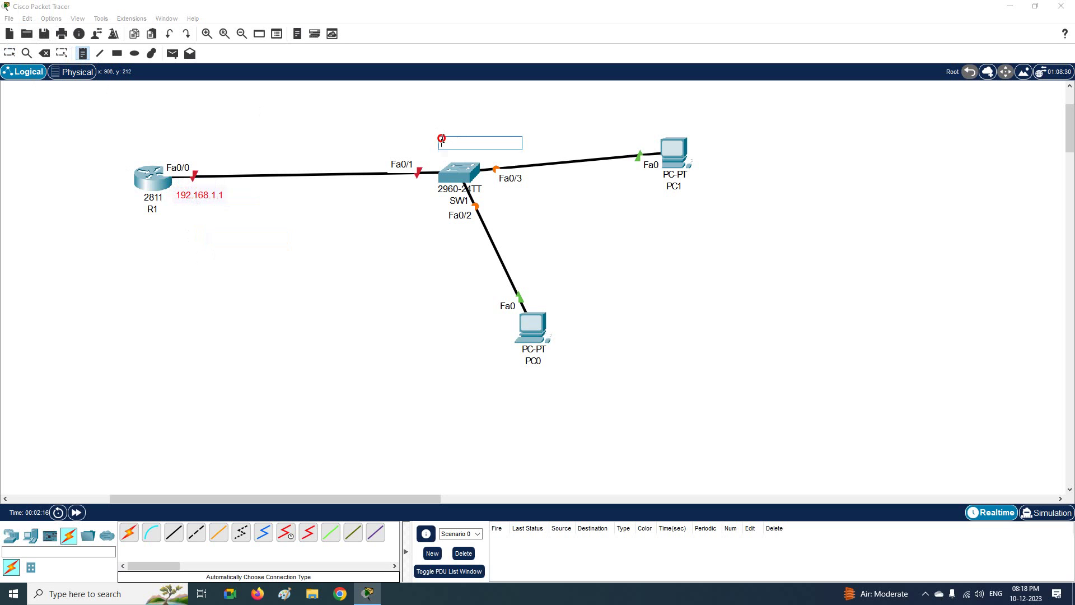
pyautogui.write('192.168.1.2')
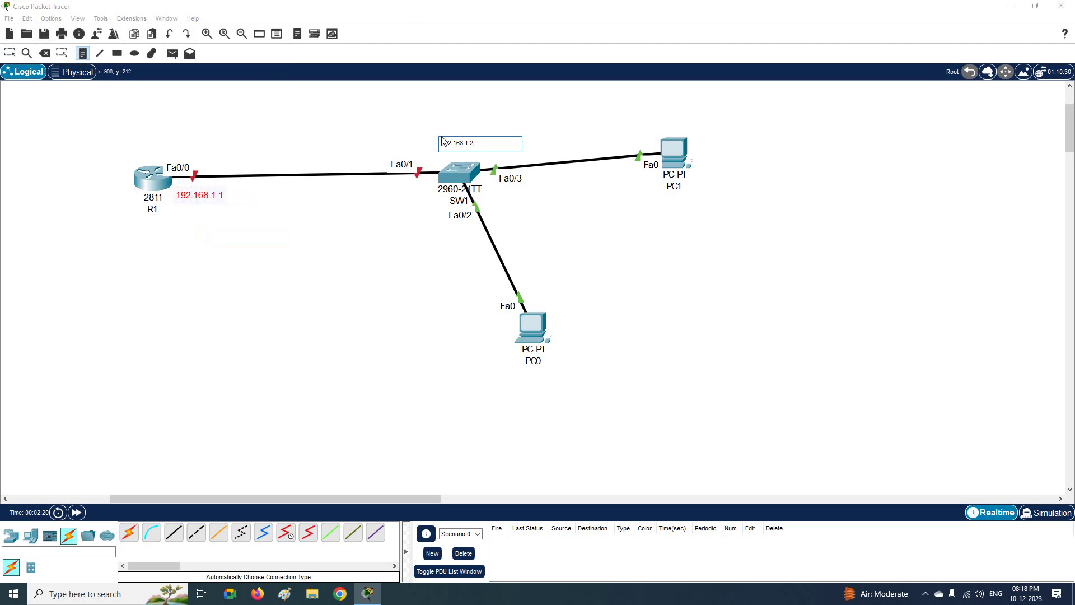
pyautogui.click(9, 53)
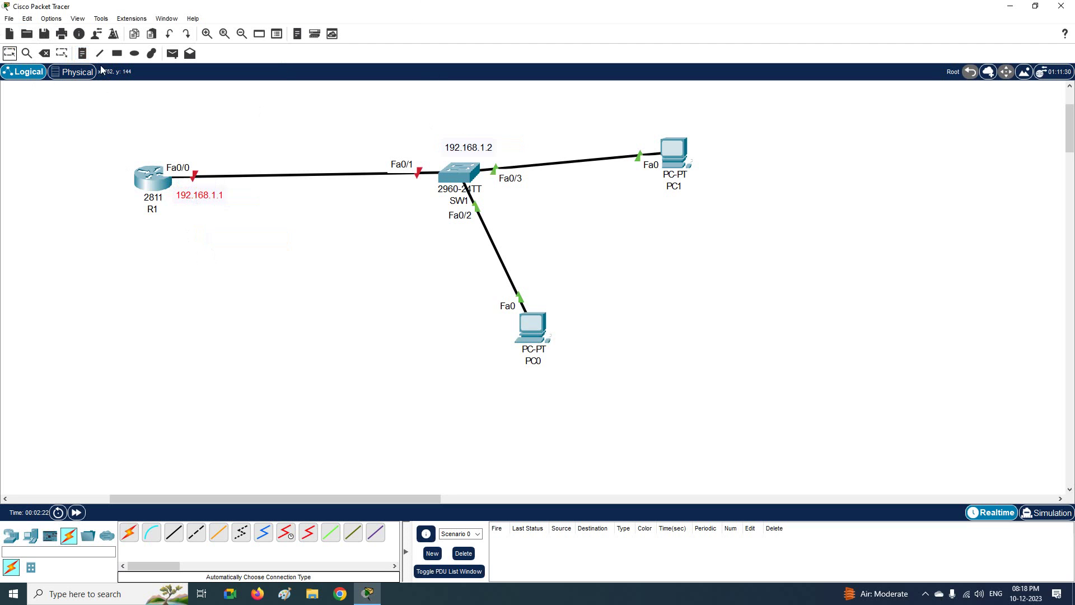
# Add notes 192.168.1.3 under PC0 and 192.168.1.4 under PC1, then open R1's window.
pyautogui.click(83, 54)
pyautogui.click(527, 377)
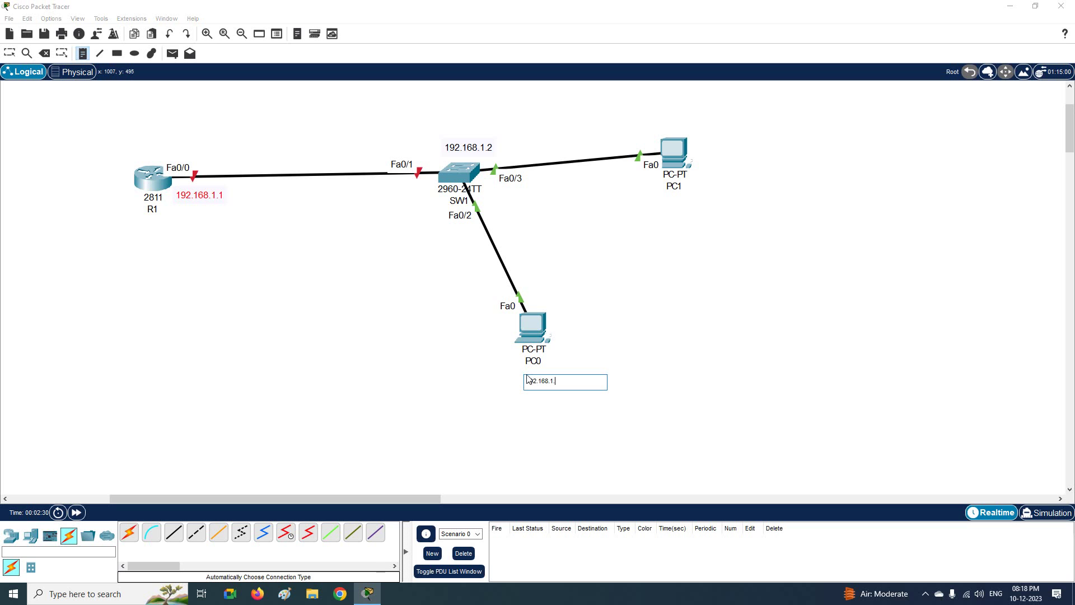
pyautogui.click(665, 197)
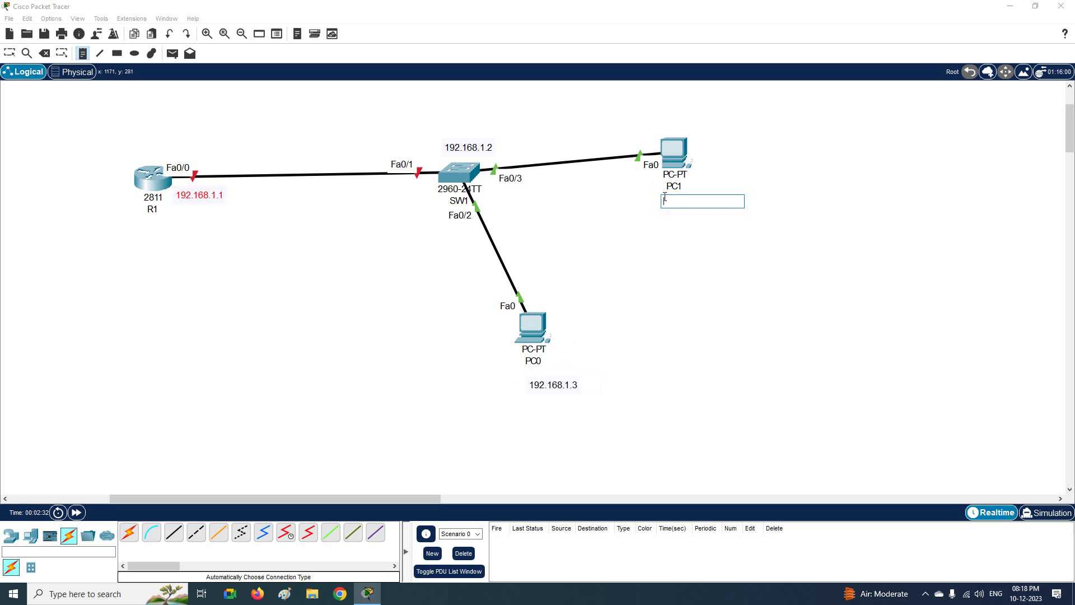
pyautogui.write('192.168.1.4')
pyautogui.click(715, 264)
pyautogui.click(10, 53)
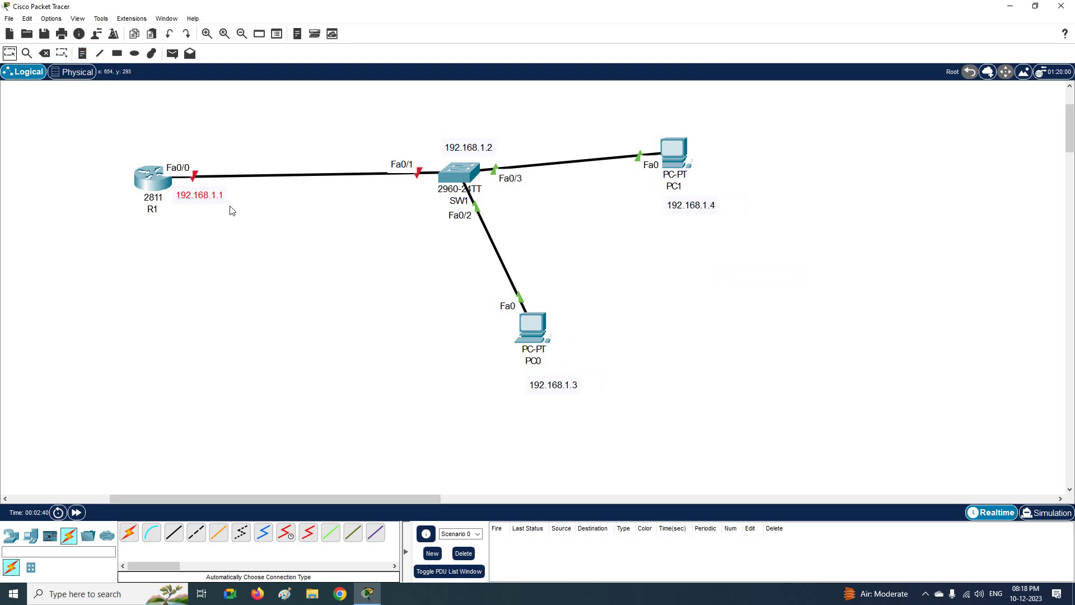
pyautogui.click(159, 172)
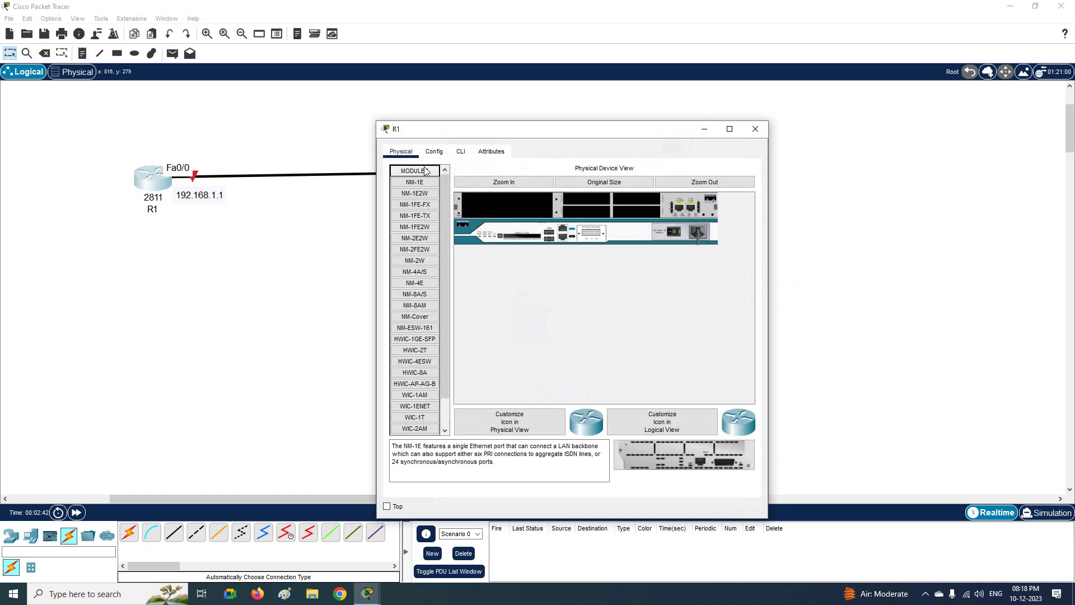
# In R1's CLI, skip the initial setup dialog and set the hostname to R1.
pyautogui.click(463, 154)
pyautogui.moveTo(769, 211); pyautogui.dragTo(1048, 211)
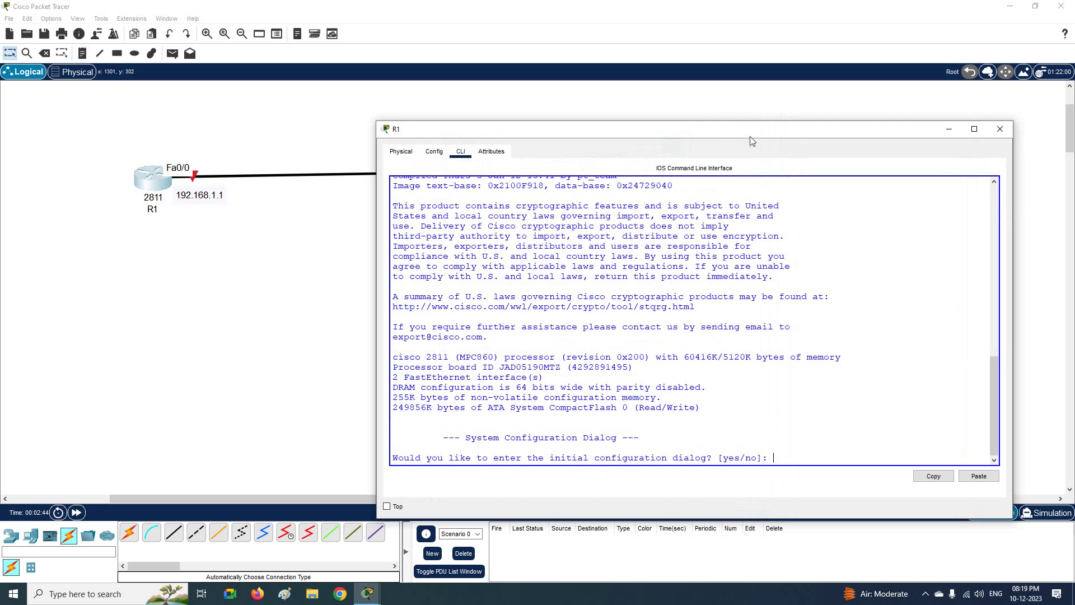
pyautogui.moveTo(693, 129); pyautogui.dragTo(730, 57)
pyautogui.click(800, 213)
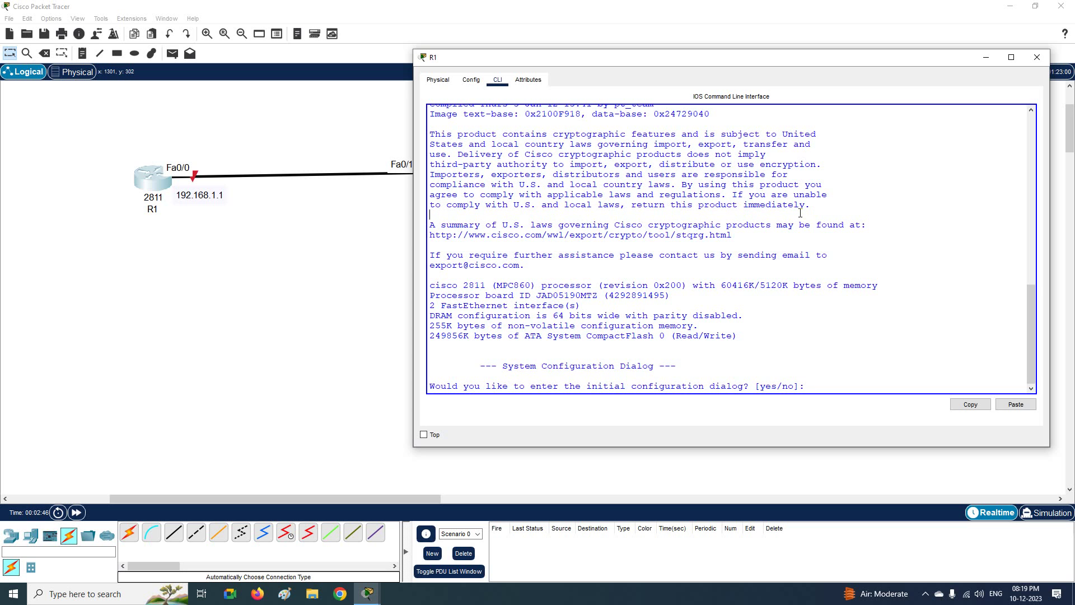
pyautogui.write('no')
pyautogui.press('Return')
pyautogui.press('Return')
pyautogui.press('Return')
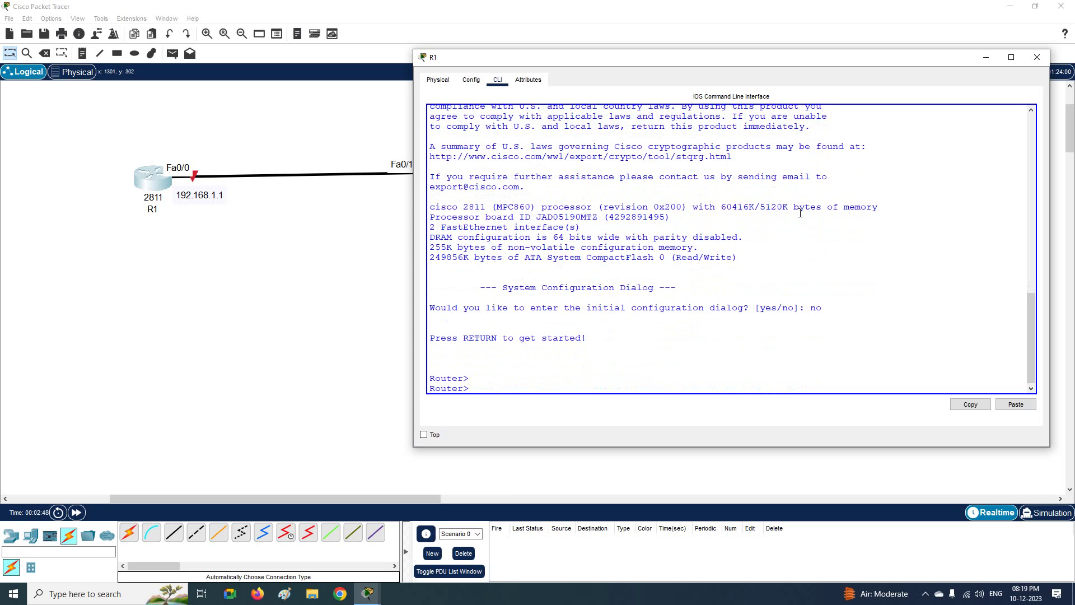
pyautogui.write('en')
pyautogui.press('Return')
pyautogui.write('config t')
pyautogui.press('Return')
pyautogui.write('hostname R')
pyautogui.press('Tab')
pyautogui.write('R')
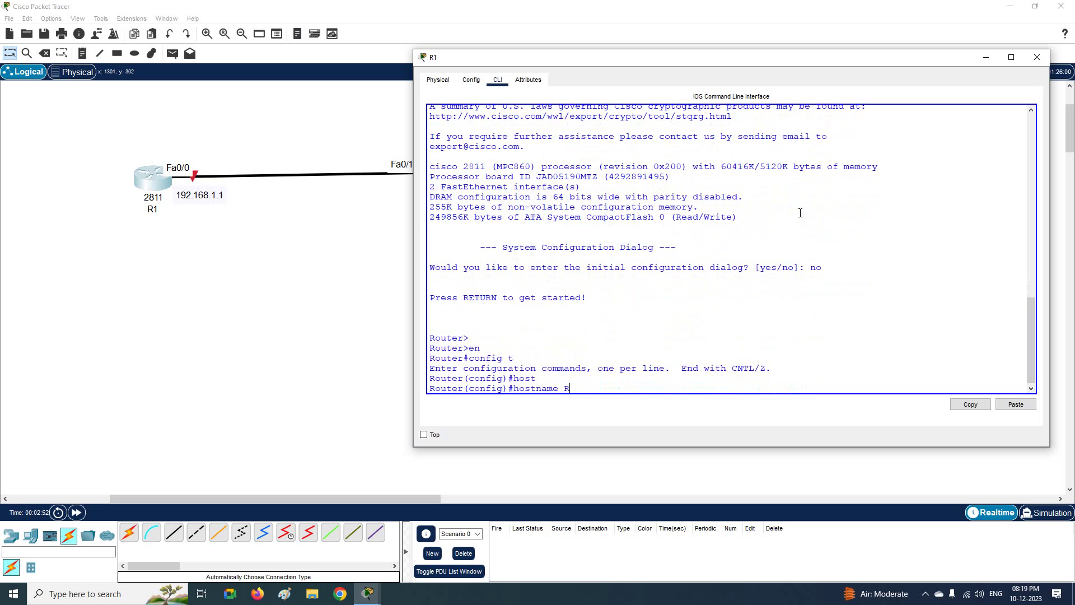
pyautogui.write('1')
pyautogui.press('Return')
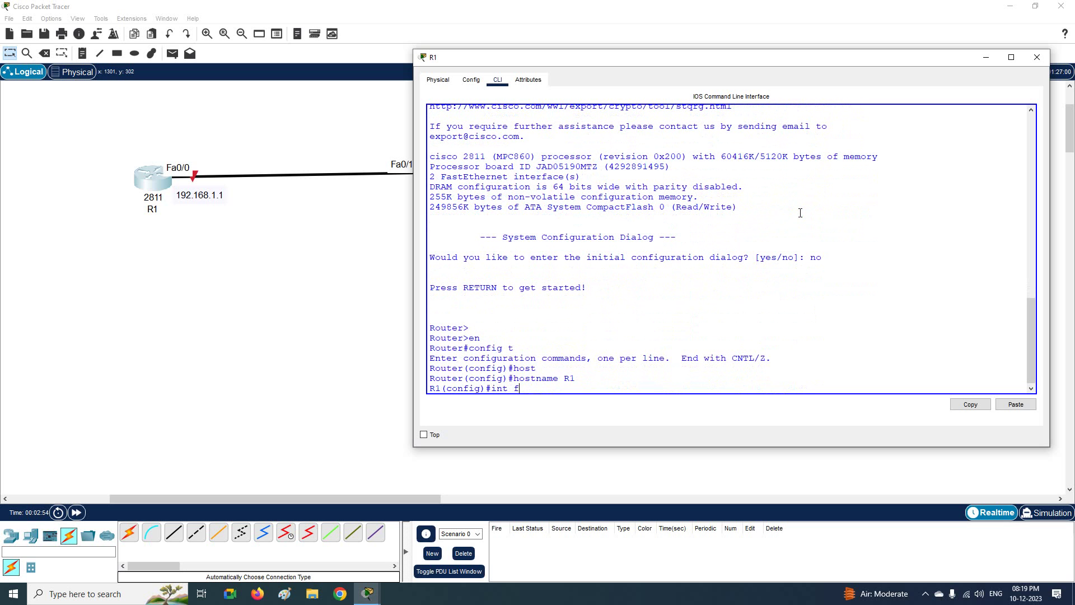
# Give Fa0/0 address 192.168.1.1 255.255.255.0, enable it, and save with do wr.
pyautogui.write('int f0/0')
pyautogui.press('Return')
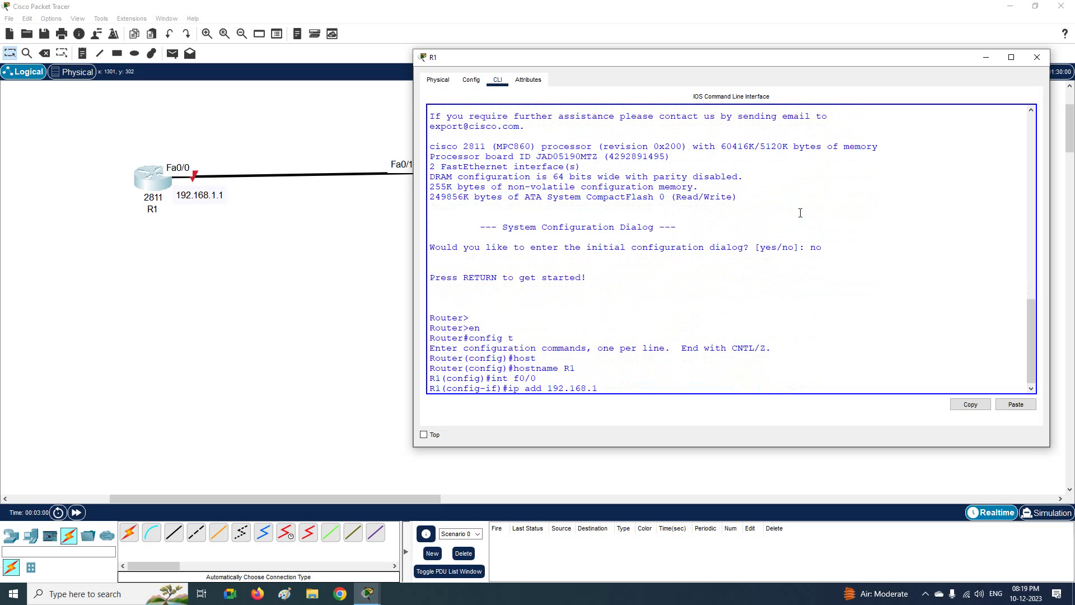
pyautogui.write('ip add 192.168.1.1 255.')
pyautogui.press('Return')
pyautogui.write('no s')
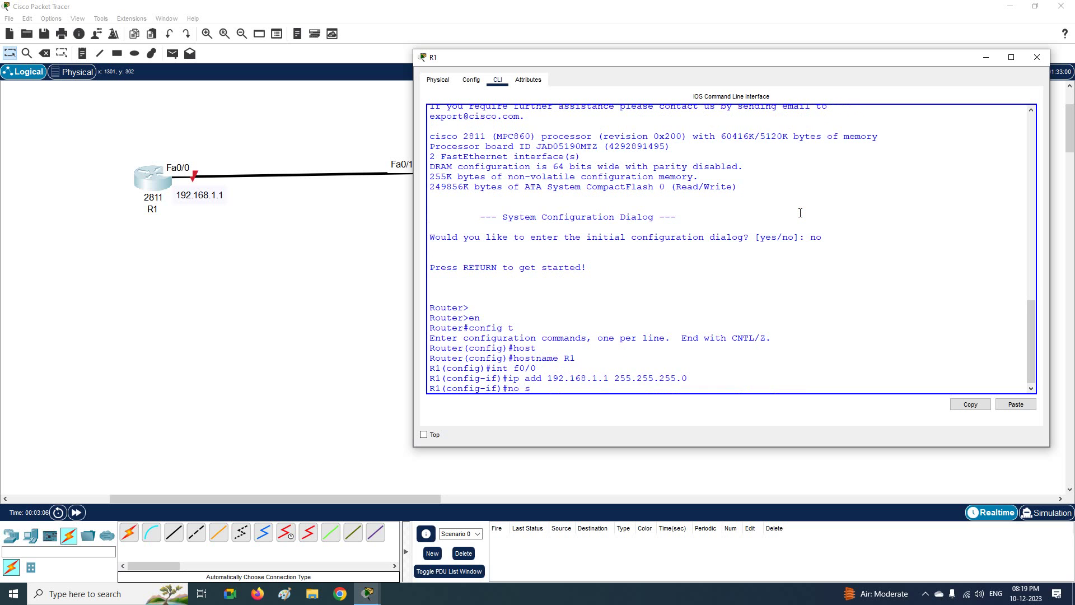
pyautogui.write('h')
pyautogui.press('Return')
pyautogui.press('Return')
pyautogui.write('do wr')
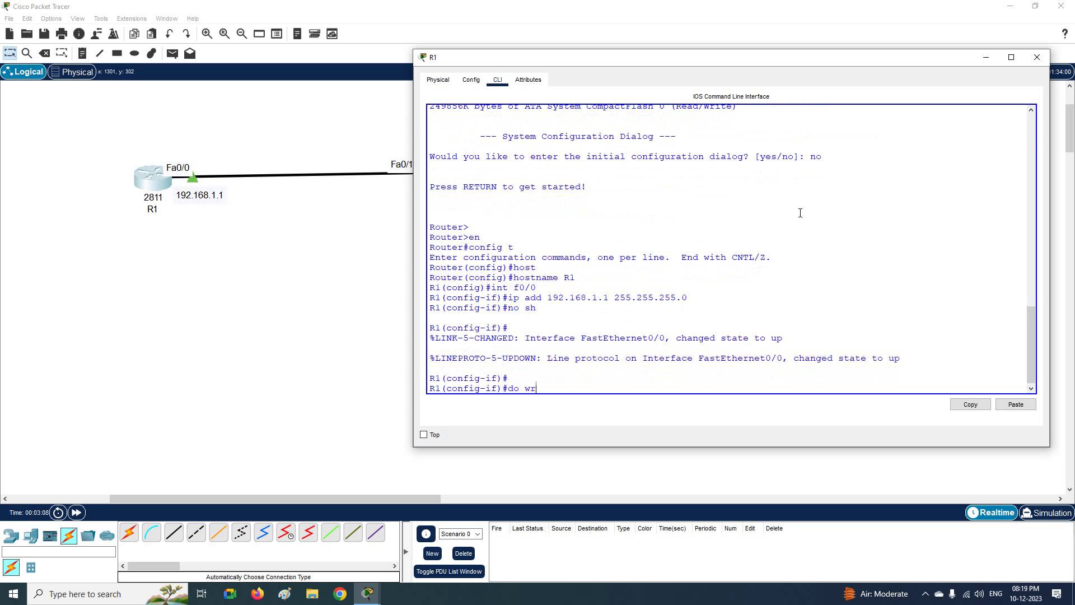
pyautogui.press('Return')
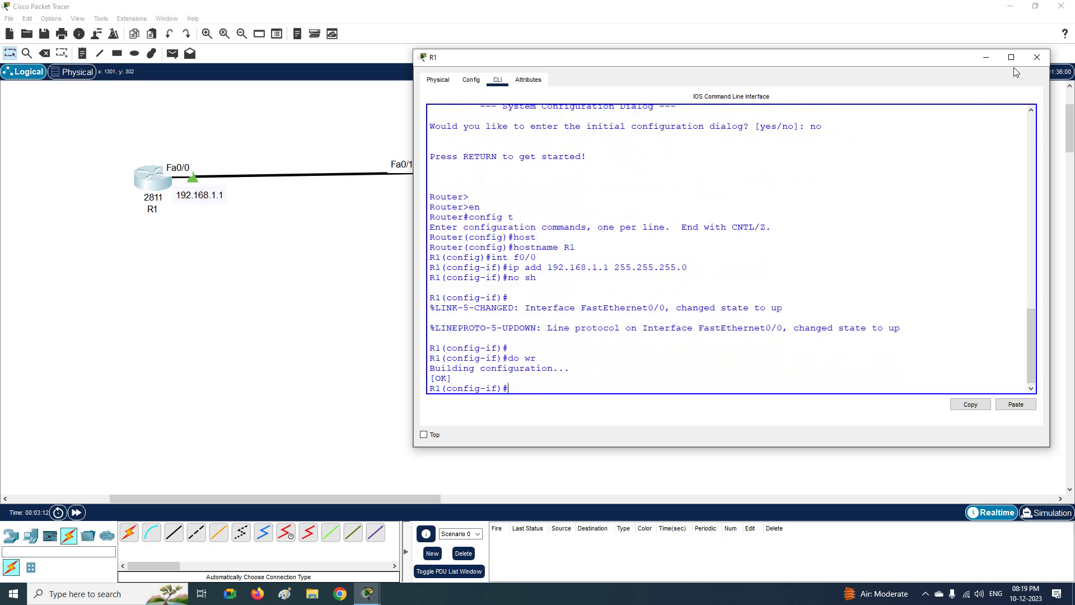
# Close R1's window, shift the topology left, and open SW1's CLI.
pyautogui.click(1036, 57)
pyautogui.click(454, 177)
pyautogui.moveTo(488, 131); pyautogui.dragTo(762, 132)
pyautogui.moveTo(646, 219); pyautogui.dragTo(539, 219)
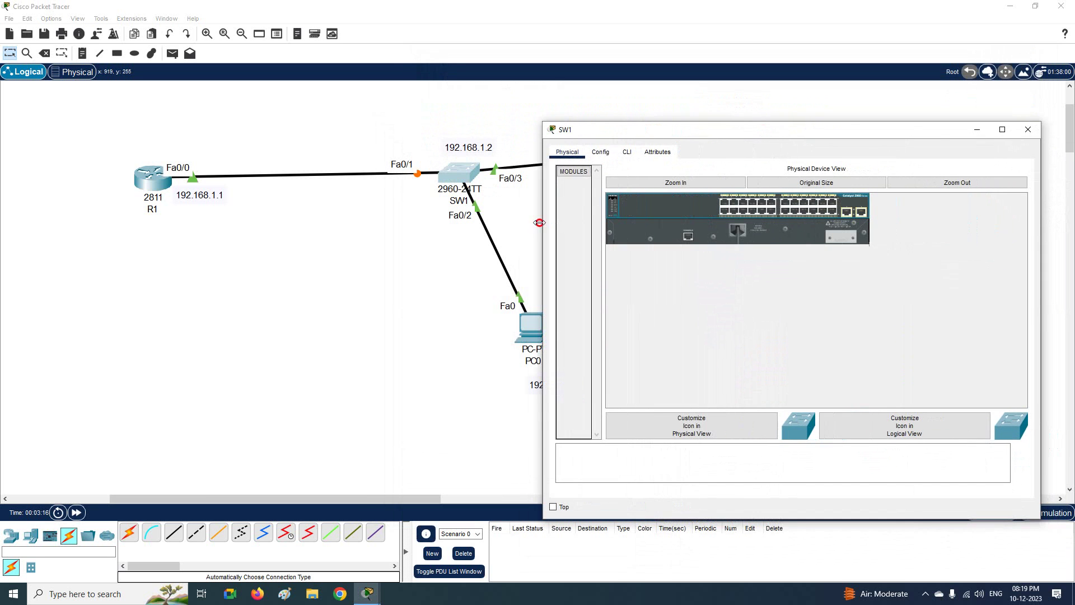
pyautogui.click(109, 130)
pyautogui.moveTo(129, 109); pyautogui.dragTo(765, 402)
pyautogui.moveTo(530, 336); pyautogui.dragTo(406, 304)
pyautogui.click(689, 362)
pyautogui.click(340, 144)
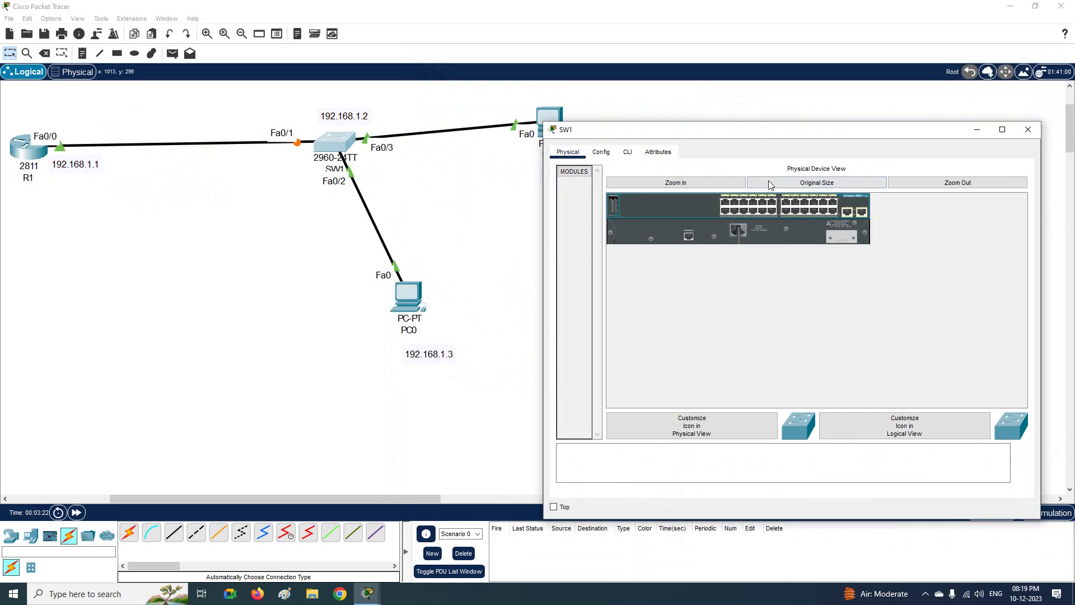
pyautogui.click(627, 153)
pyautogui.moveTo(543, 252); pyautogui.dragTo(469, 236)
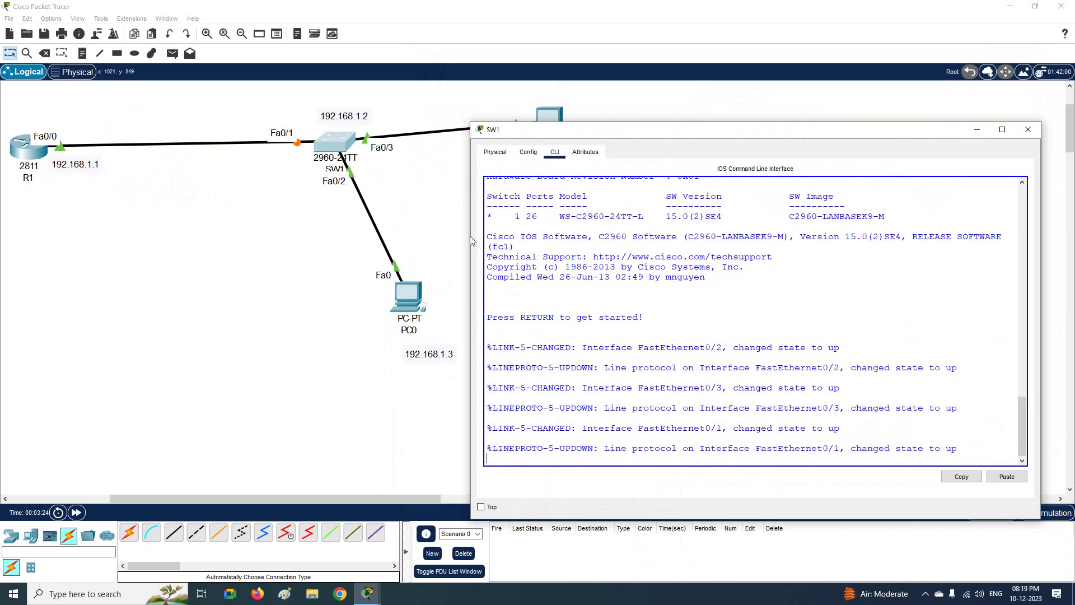
pyautogui.moveTo(615, 131); pyautogui.dragTo(642, 44)
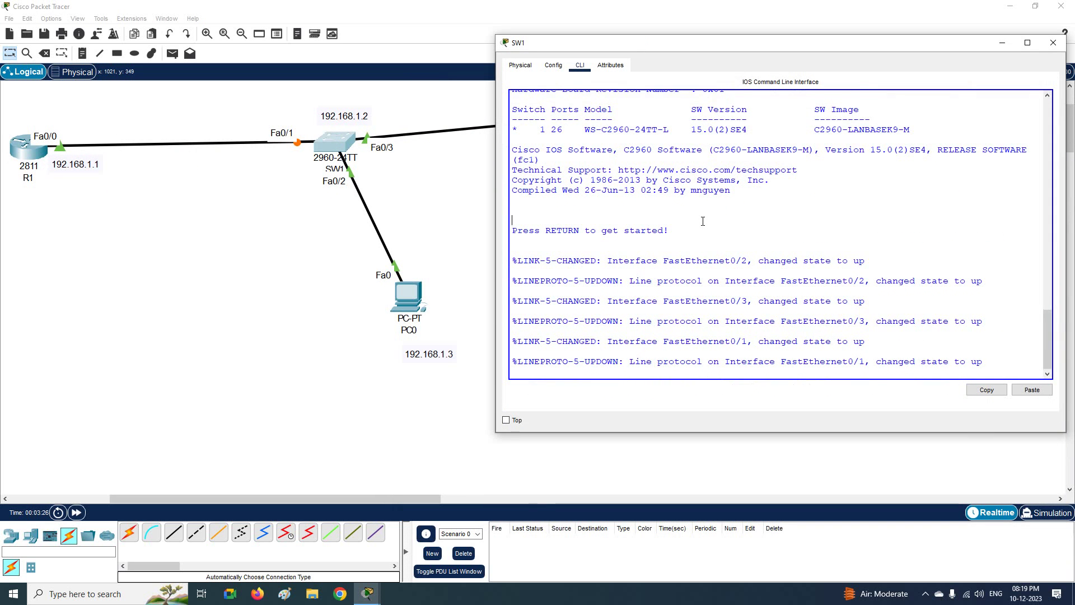
# Set the switch hostname to SW1 in global configuration mode.
pyautogui.press('Return')
pyautogui.press('Return')
pyautogui.write('en')
pyautogui.press('Return')
pyautogui.write('config t')
pyautogui.press('Return')
pyautogui.write('host')
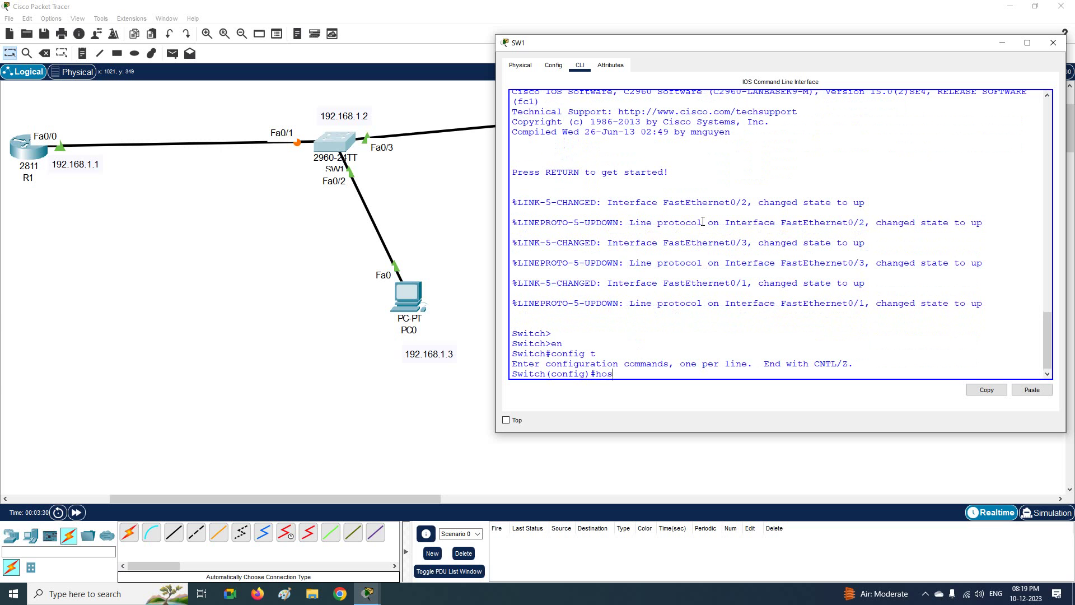
pyautogui.press('Tab')
pyautogui.write('SW1')
pyautogui.press('Return')
# Give interface VLAN 1 address 192.168.1.2 255.255.255.0 and enable it.
pyautogui.write('int vlan 1')
pyautogui.press('Return')
pyautogui.write('ip add 192.168.')
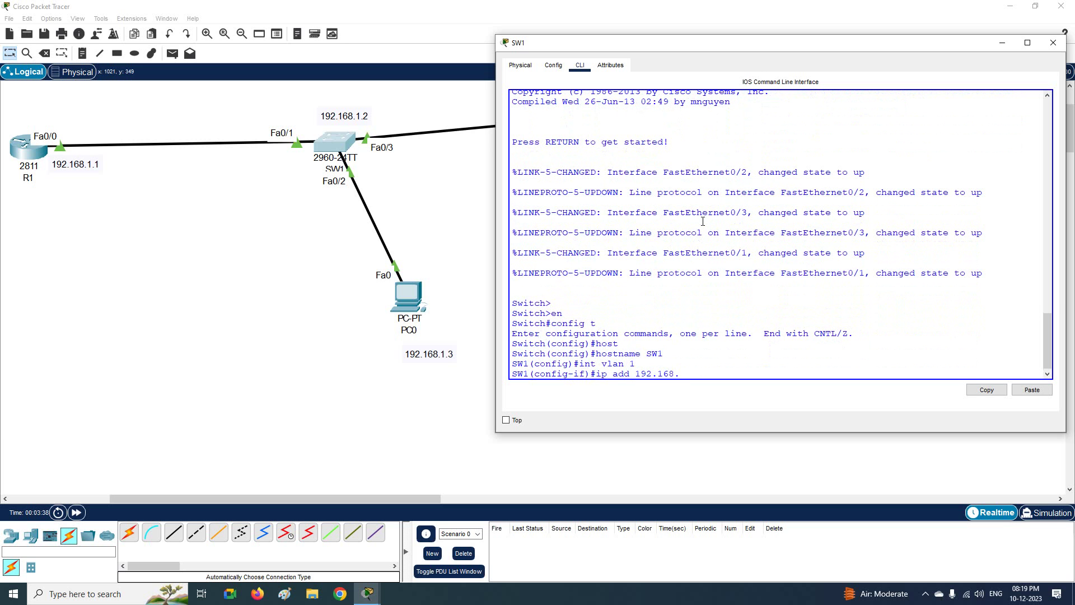
pyautogui.write('1.2 255.255')
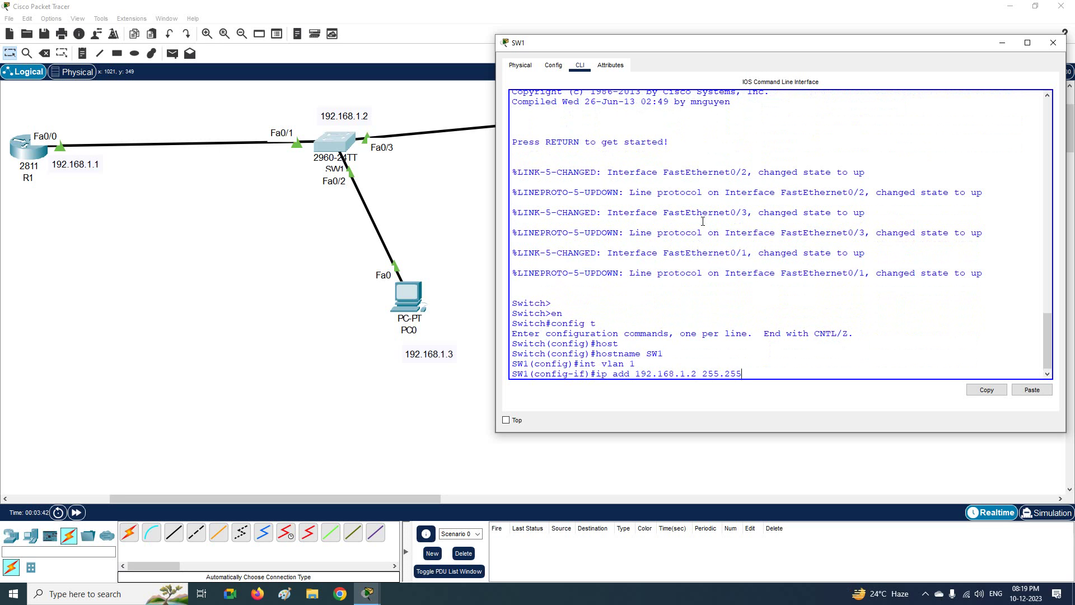
pyautogui.write('.255.0')
pyautogui.press('Return')
pyautogui.write('no sh')
pyautogui.press('Return')
pyautogui.press('Return')
pyautogui.press('Return')
pyautogui.write('exit')
pyautogui.press('Return')
# Set default gateway 192.168.1.1 and save the switch configuration with wr.
pyautogui.write('ip def')
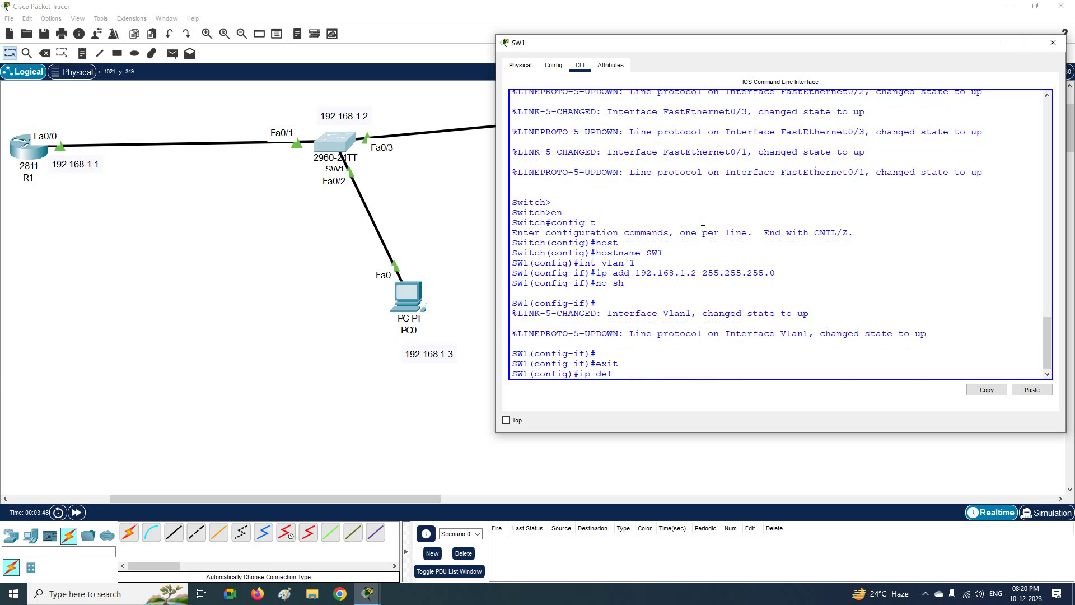
pyautogui.press('Tab')
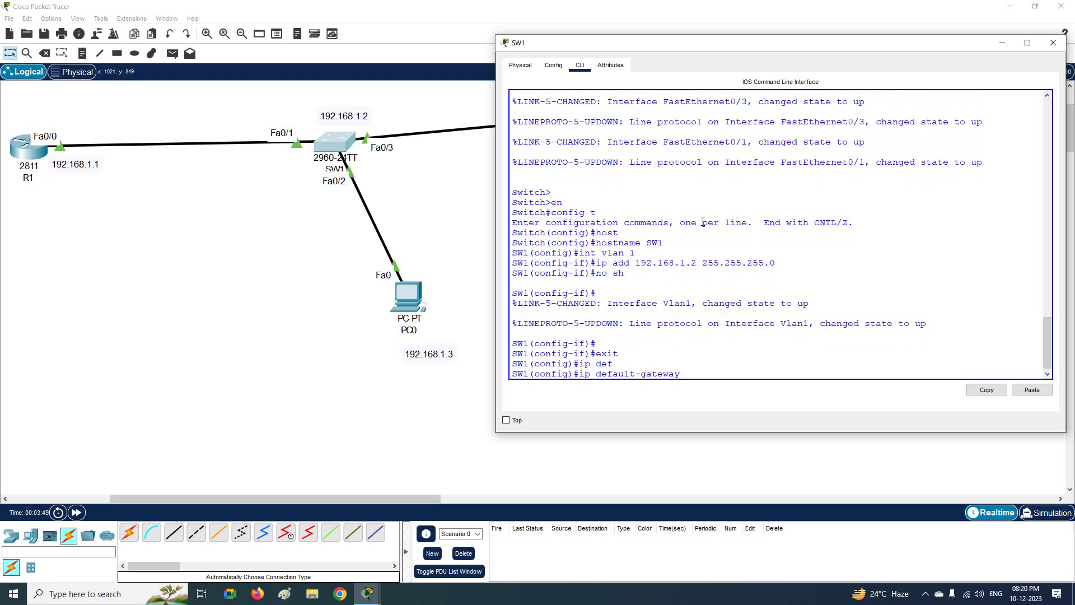
pyautogui.write('192.168.1.1')
pyautogui.press('Return')
pyautogui.write('e')
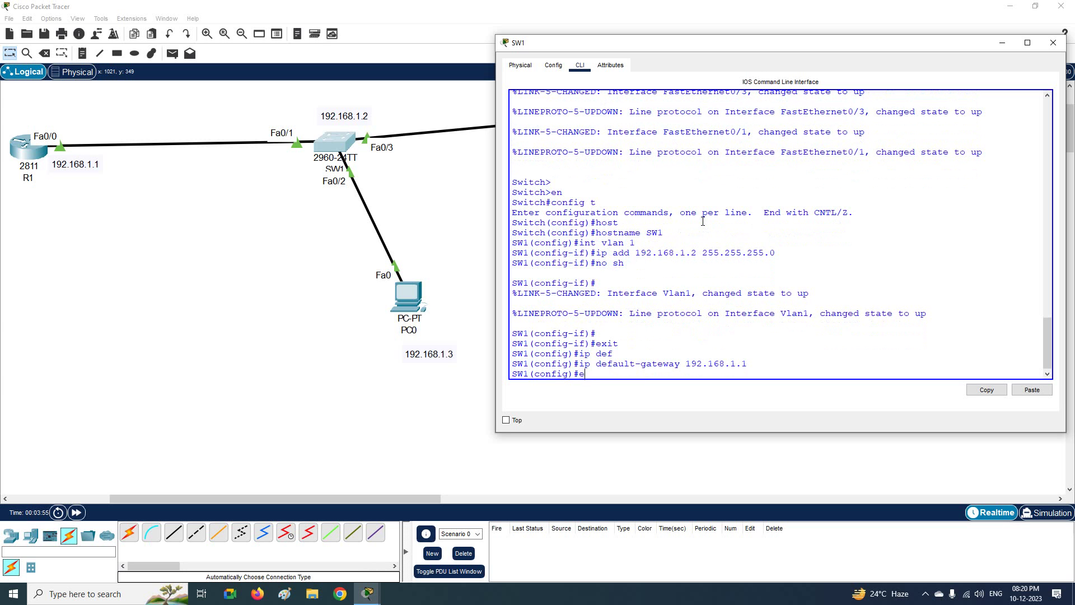
pyautogui.write('xit')
pyautogui.press('Return')
pyautogui.press('Return')
pyautogui.write('wr')
pyautogui.press('Return')
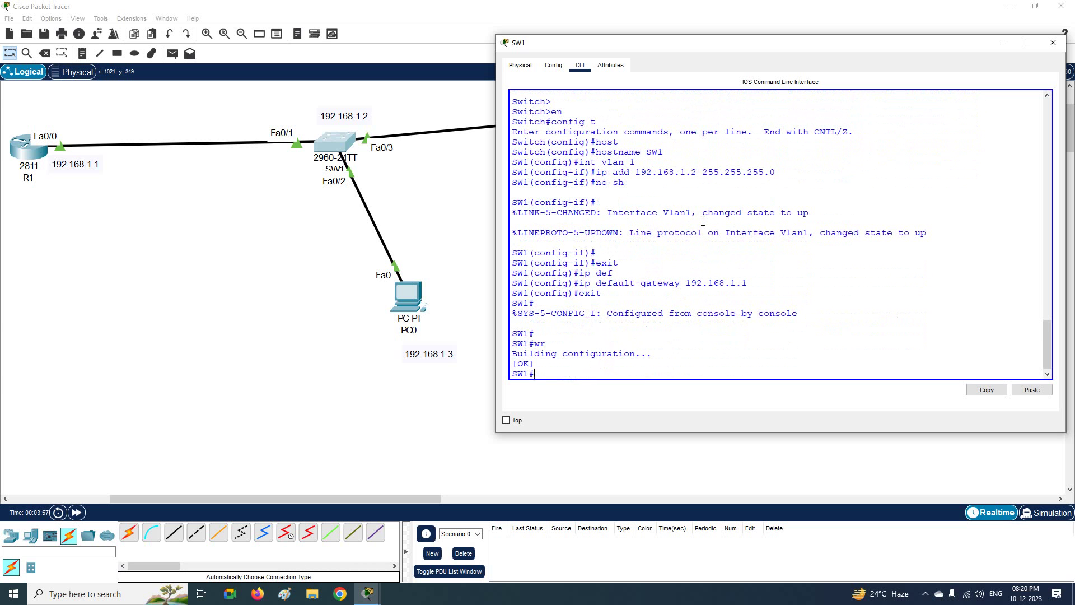
# Highlight the VLAN 1 and default-gateway 192.168.1.1 lines in SW1's output to verify them.
pyautogui.moveTo(578, 162); pyautogui.dragTo(770, 187)
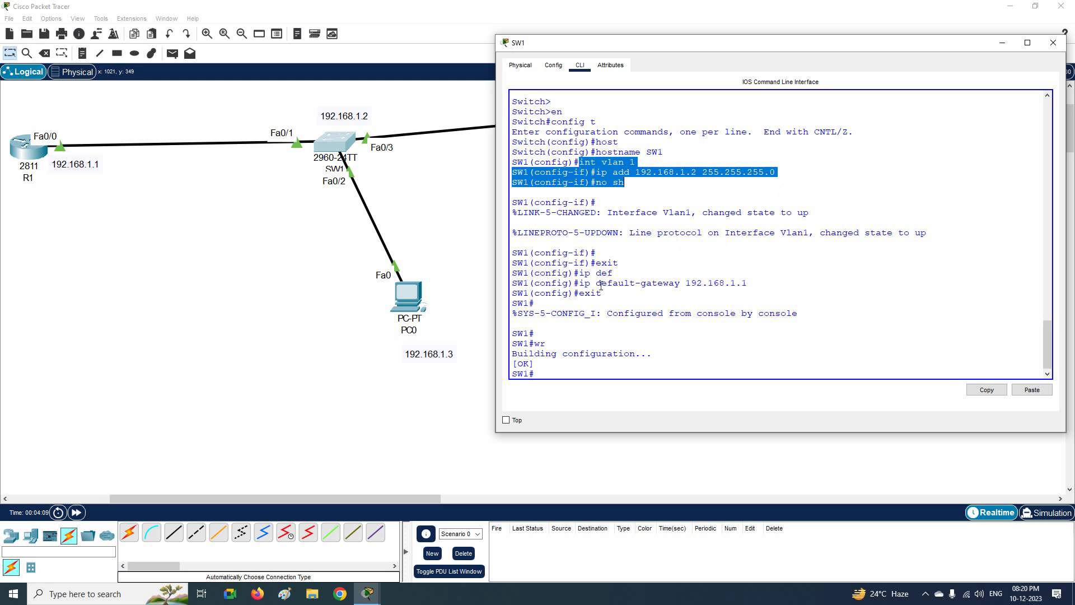
pyautogui.moveTo(580, 284); pyautogui.dragTo(746, 284)
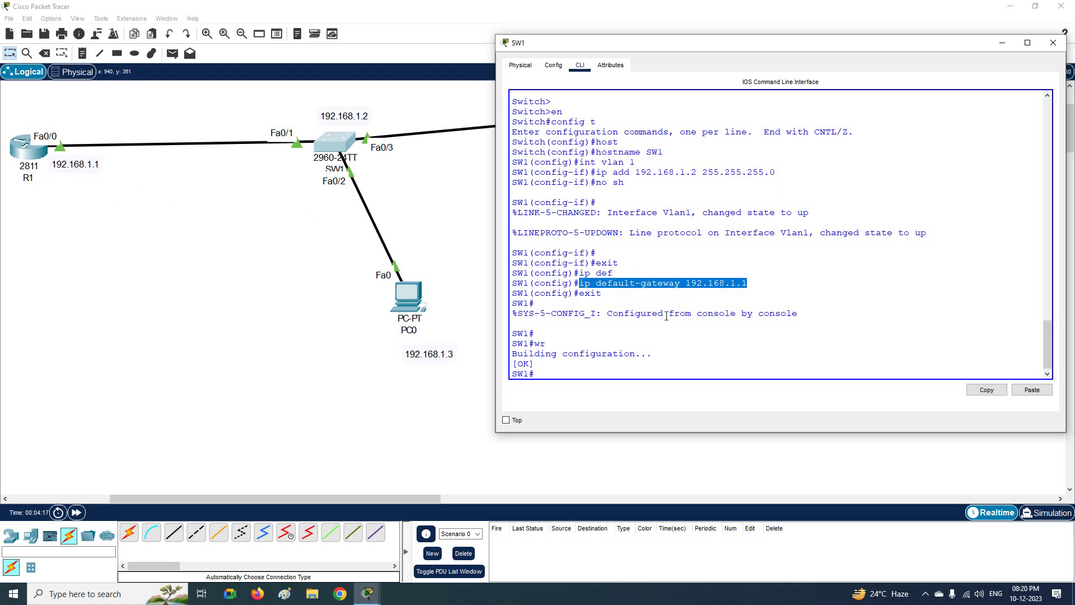
pyautogui.click(682, 341)
# Close SW1's window and open PC0's Desktop IP Configuration.
pyautogui.click(1053, 43)
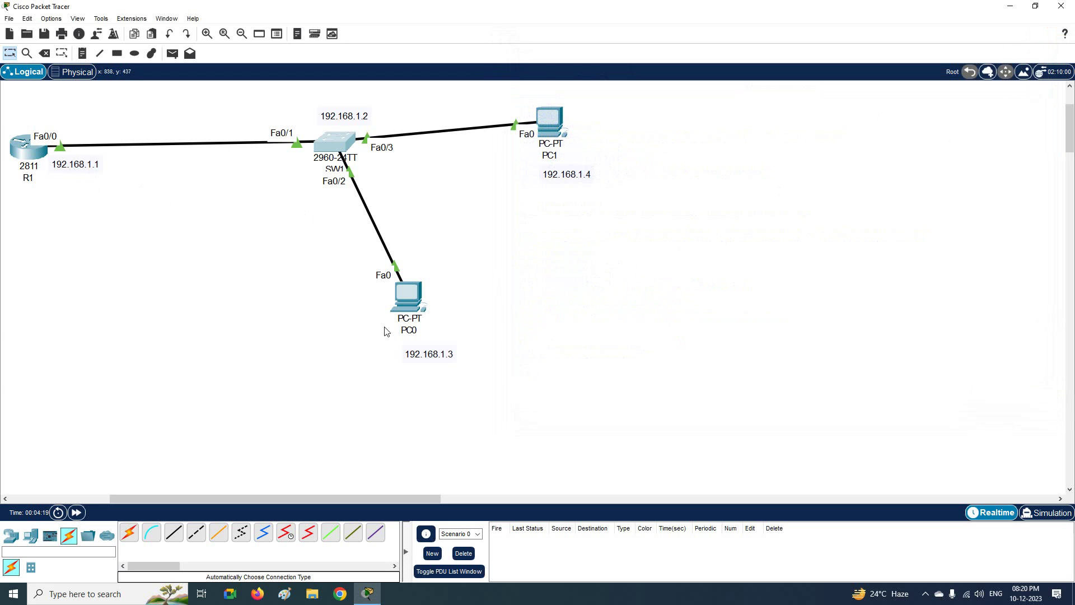
pyautogui.click(410, 301)
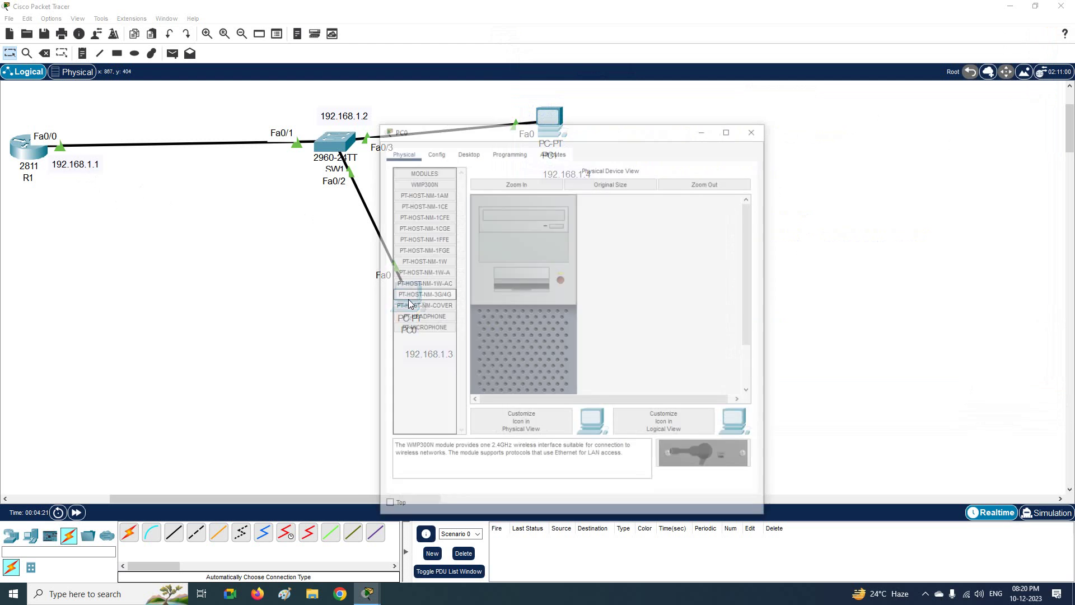
pyautogui.click(467, 151)
pyautogui.click(440, 197)
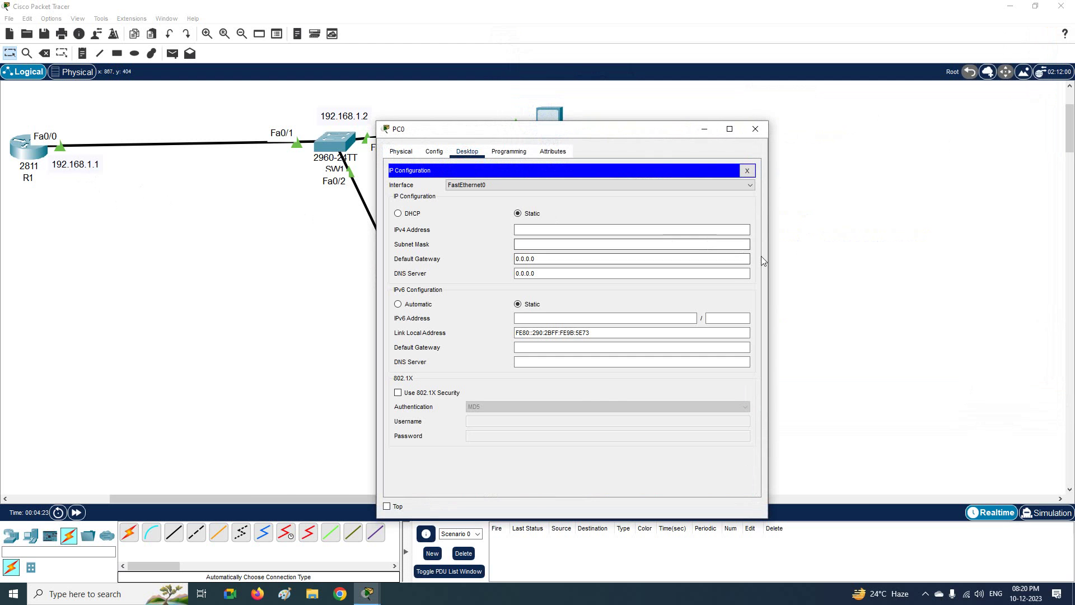
pyautogui.moveTo(770, 255); pyautogui.dragTo(852, 255)
pyautogui.moveTo(565, 129); pyautogui.dragTo(728, 113)
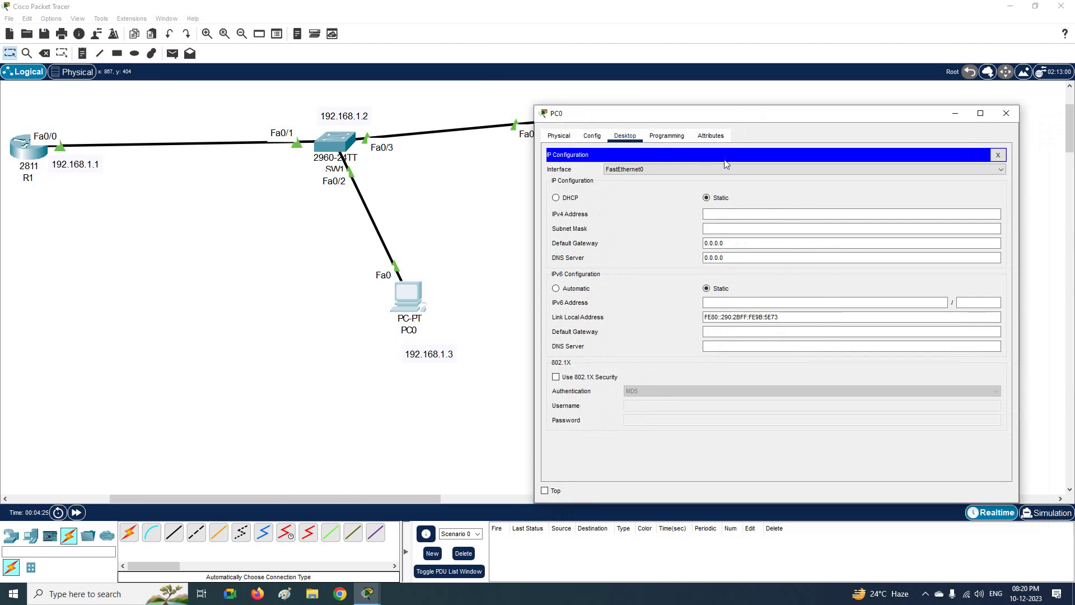
# Enter PC0's IP 192.168.1.3, mask 255.255.255.0 and gateway 192.168.1.1.
pyautogui.click(733, 216)
pyautogui.write('19')
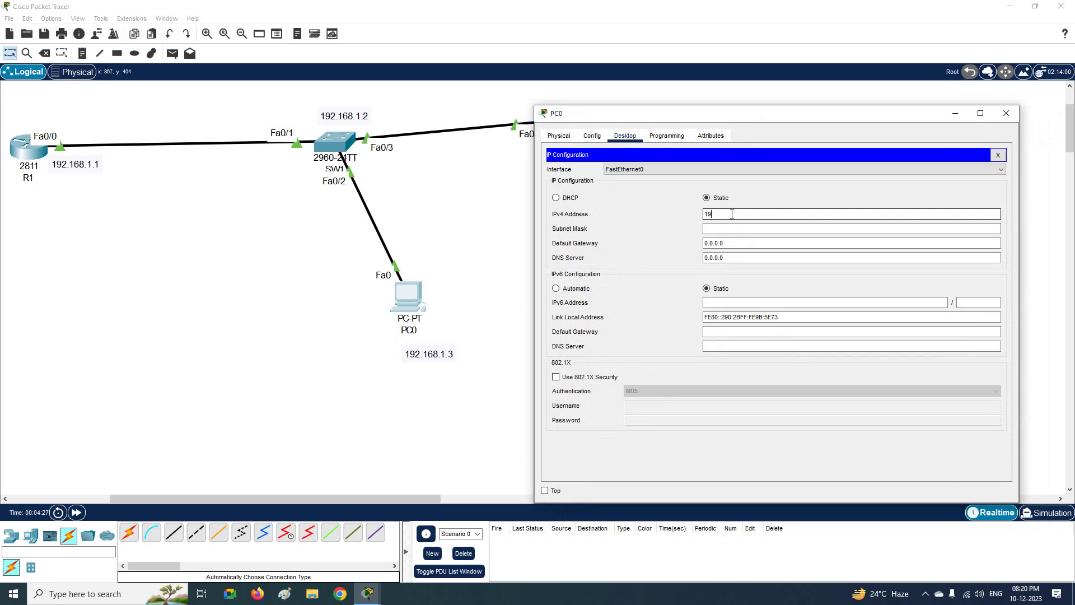
pyautogui.write('2.168.1.3')
pyautogui.press('Tab')
pyautogui.press('Tab')
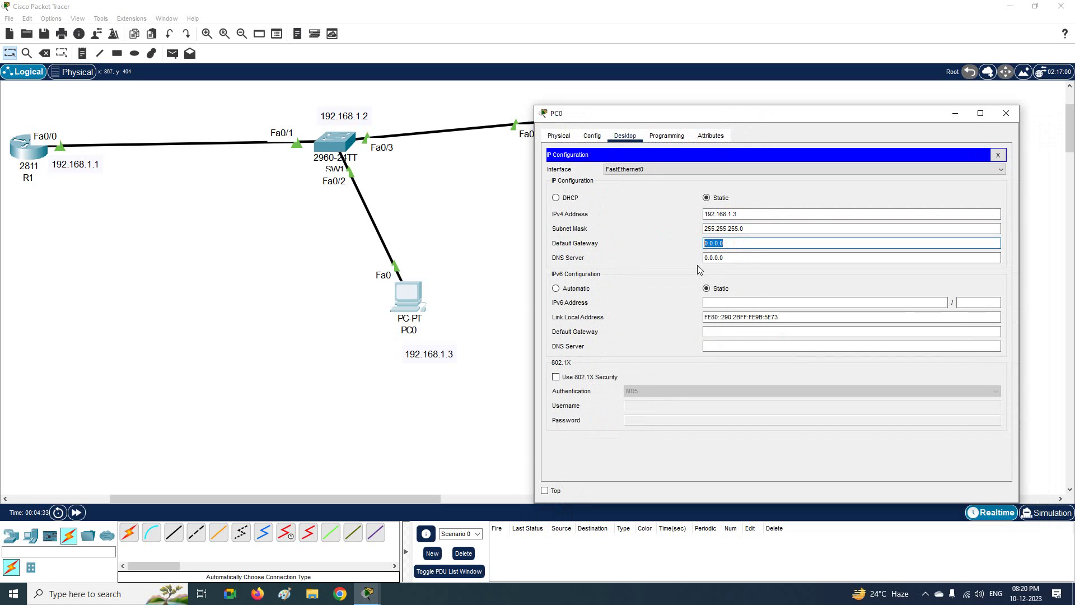
pyautogui.write('192.168.1.1')
# Give PC1 static IP 192.168.1.4, mask 255.255.255.0 and gateway 192.168.1.1.
pyautogui.click(1003, 112)
pyautogui.click(549, 122)
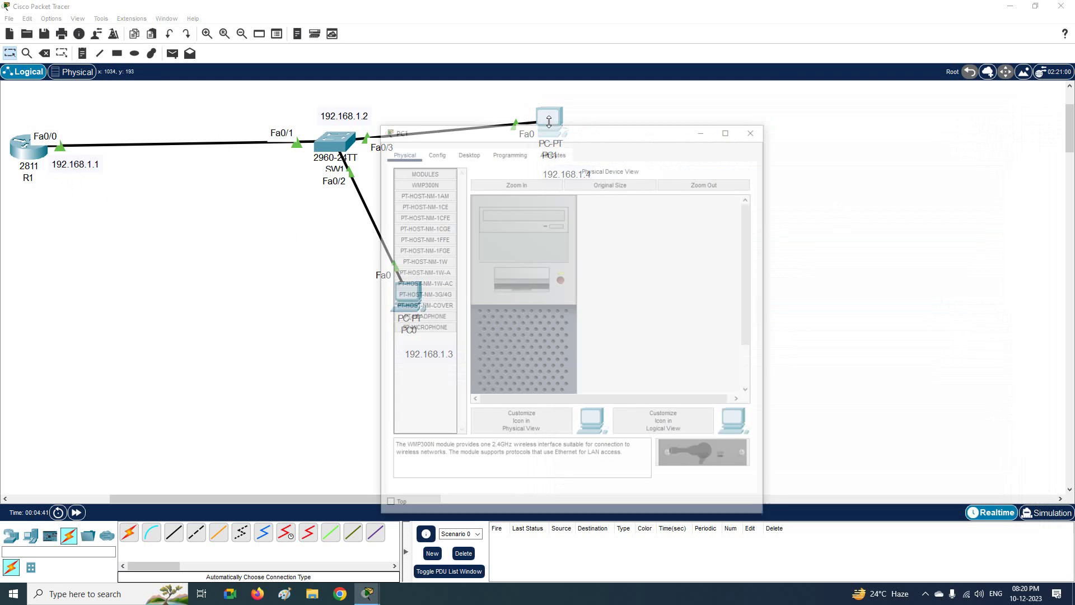
pyautogui.click(466, 152)
pyautogui.click(425, 196)
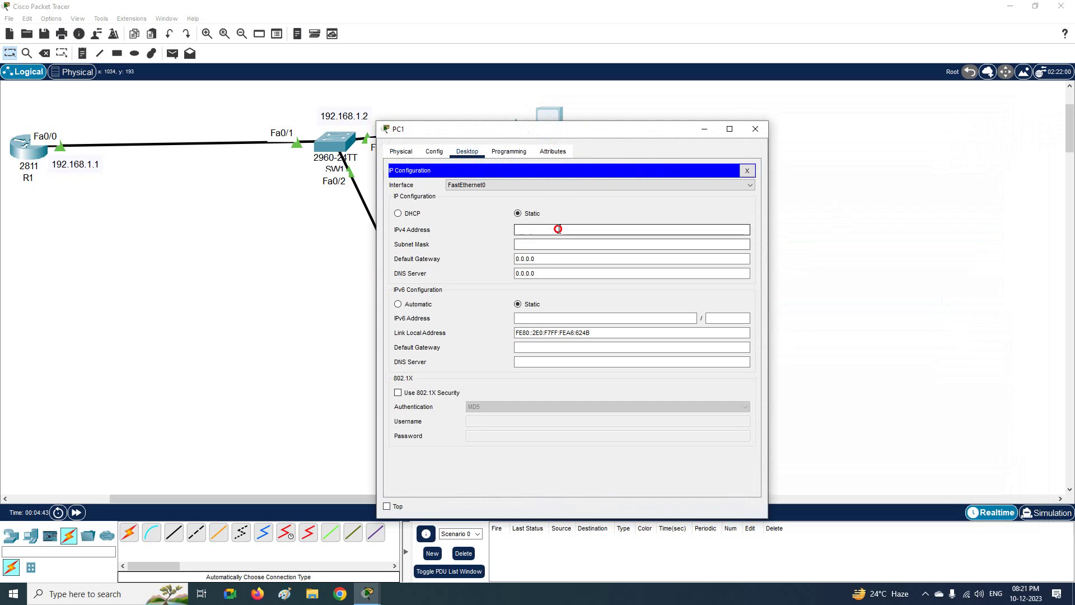
pyautogui.moveTo(553, 129); pyautogui.dragTo(807, 179)
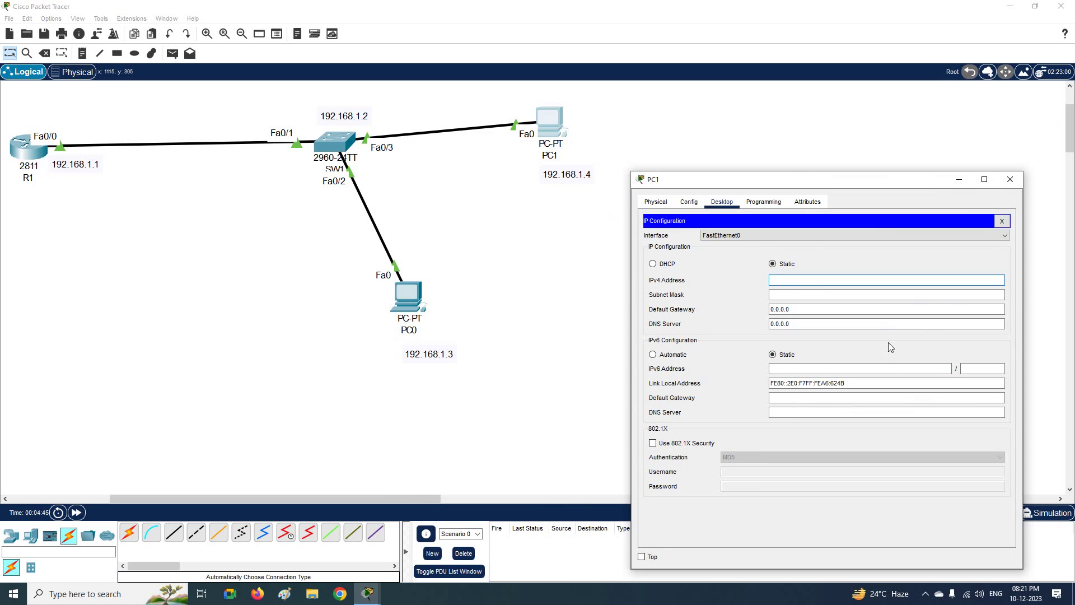
pyautogui.write('192.168.1.4')
pyautogui.press('Tab')
pyautogui.press('Tab')
pyautogui.write('192')
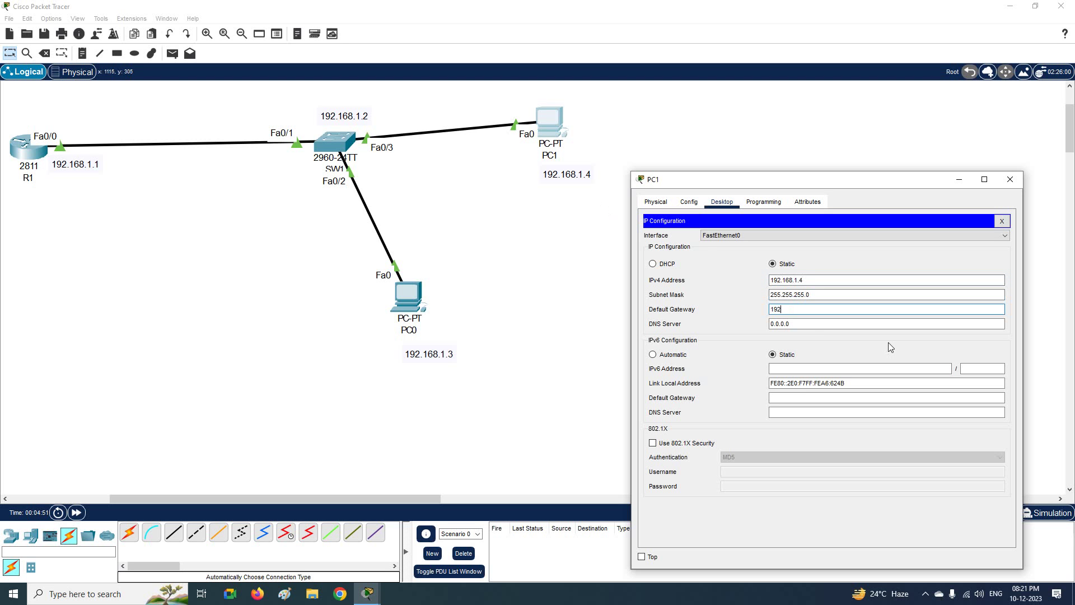
pyautogui.write('.168.1.1')
pyautogui.click(1010, 179)
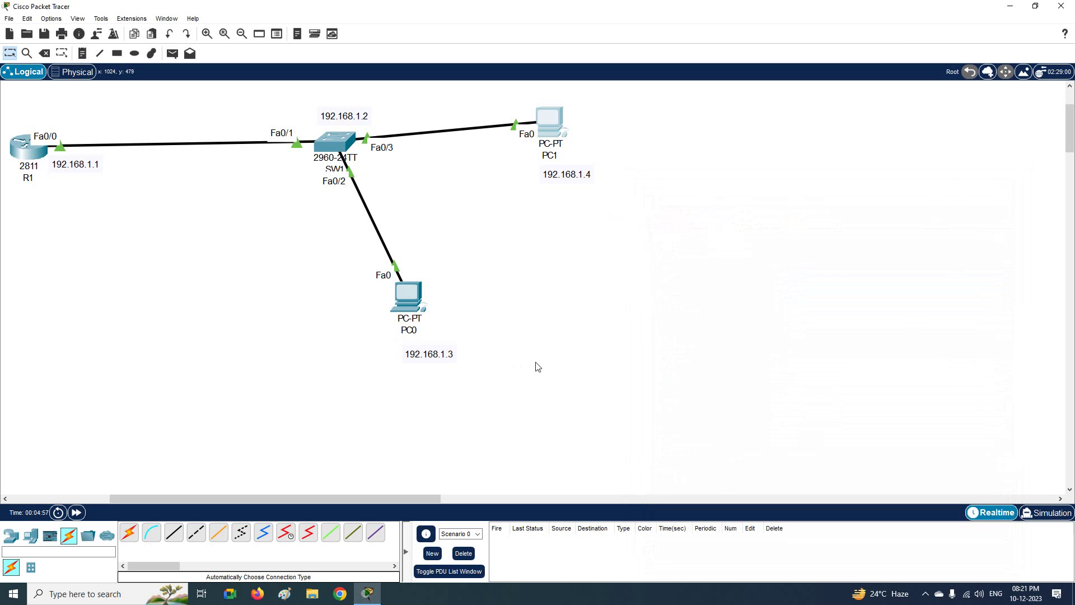
# From PC0's command prompt, run ping 192.168.1.1 and receive 4 of 4 replies.
pyautogui.click(403, 288)
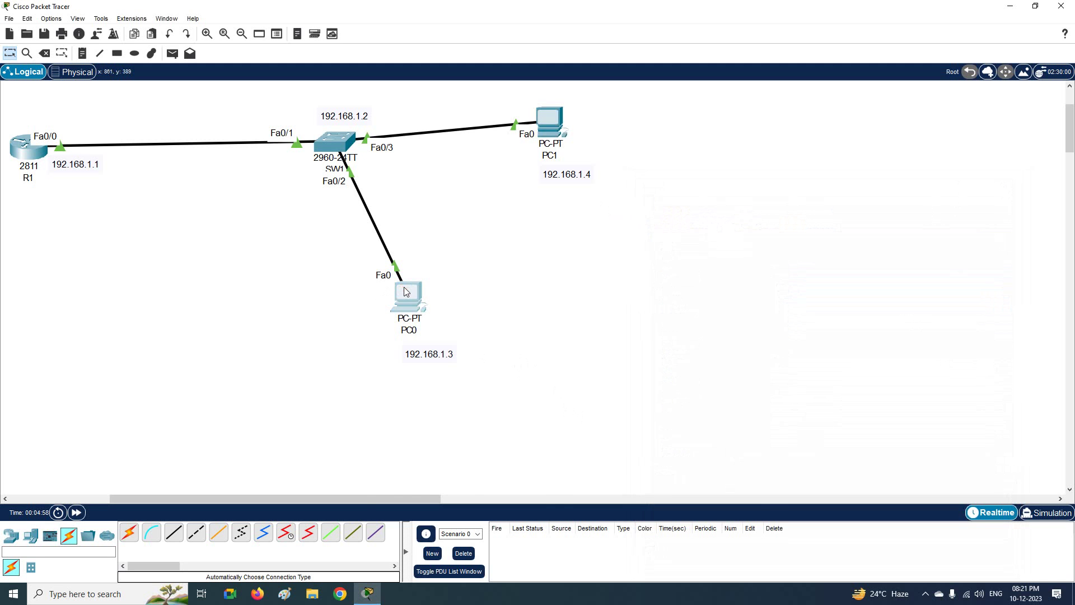
pyautogui.click(638, 221)
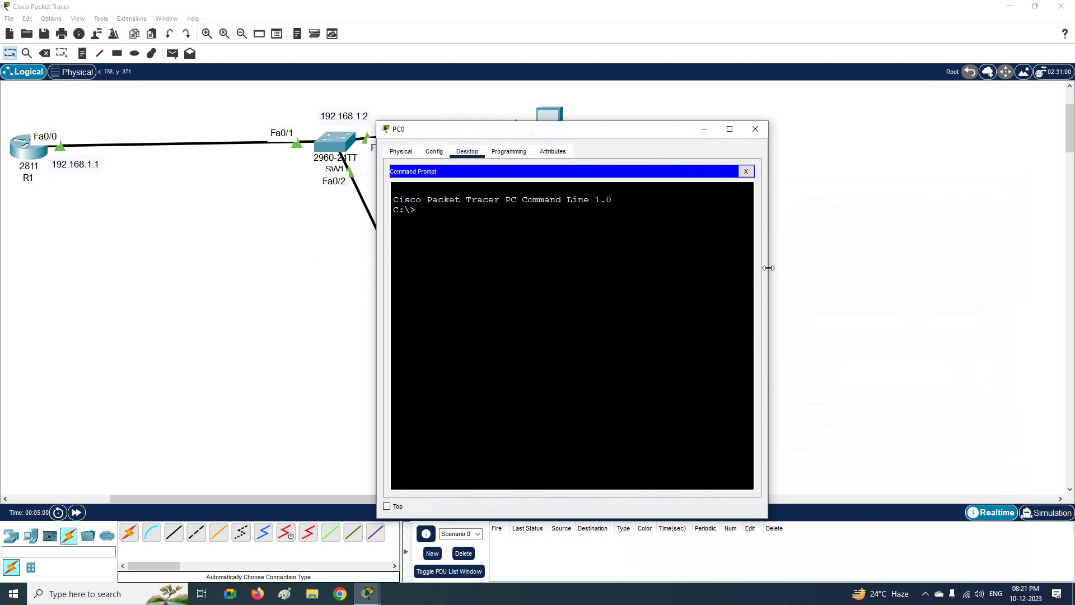
pyautogui.moveTo(767, 268); pyautogui.dragTo(856, 268)
pyautogui.moveTo(532, 128); pyautogui.dragTo(726, 127)
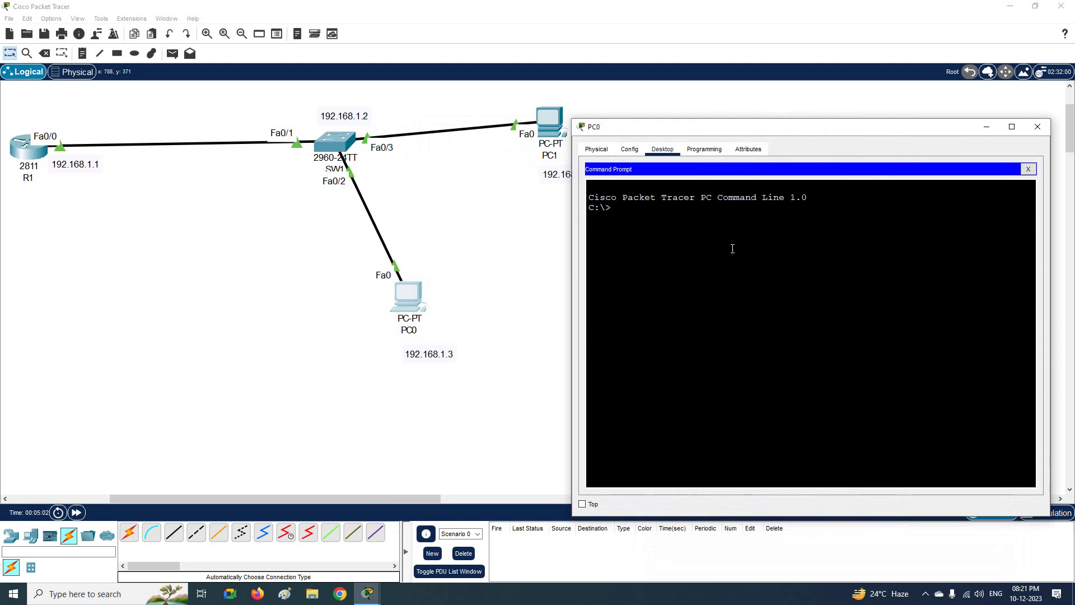
pyautogui.write('ping 192.168.1.1')
pyautogui.press('Return')
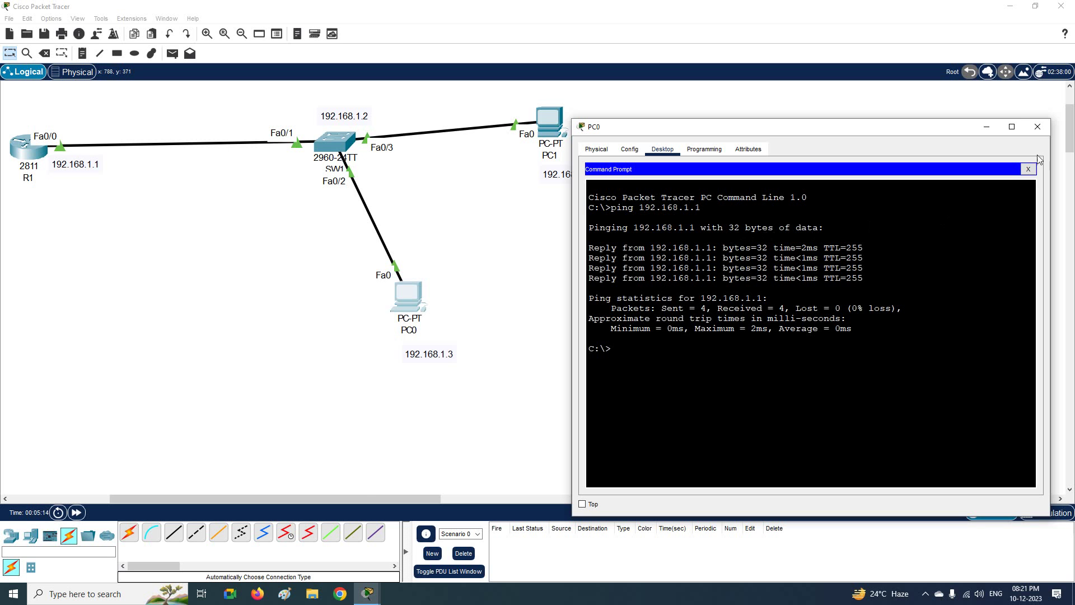
# From PC1's command prompt, run ping 192.168.1.1 to test reaching the router.
pyautogui.click(1037, 127)
pyautogui.click(551, 118)
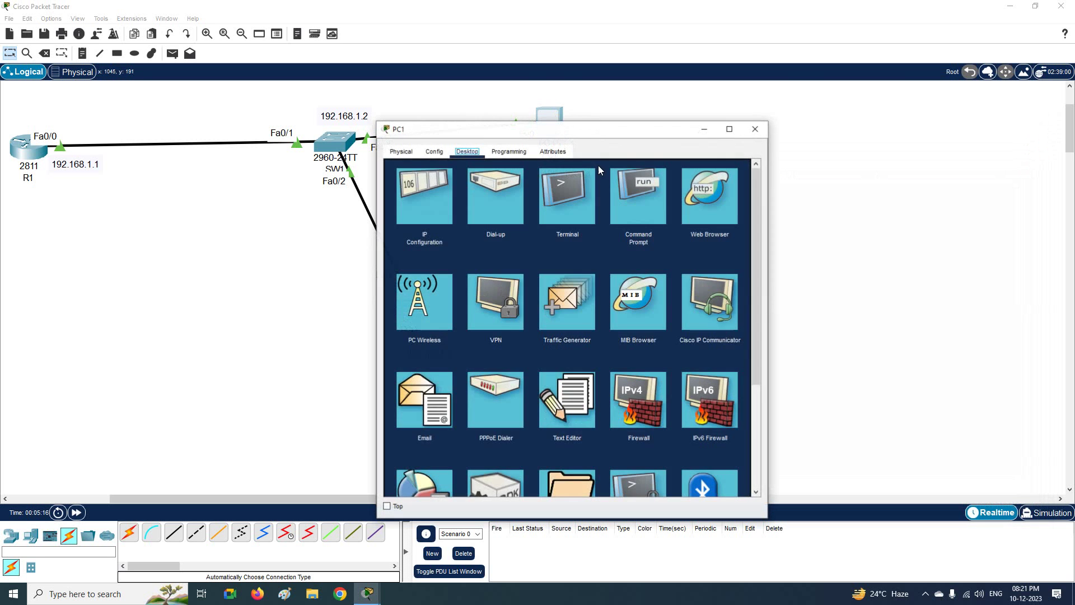
pyautogui.click(644, 193)
pyautogui.moveTo(607, 131); pyautogui.dragTo(743, 164)
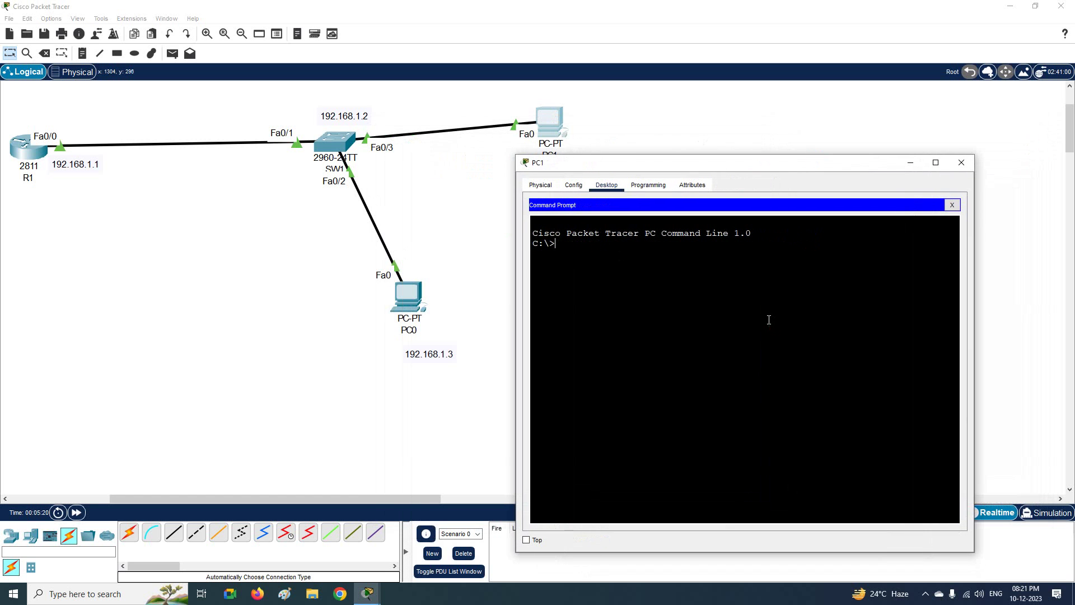
pyautogui.write('ping 192.168.1.1')
pyautogui.press('Return')
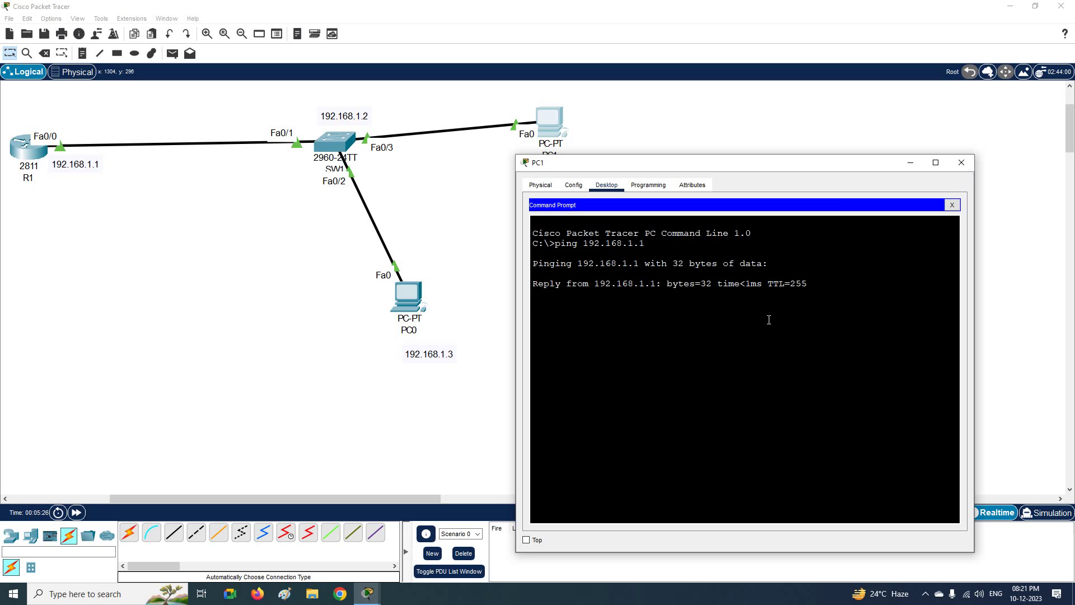